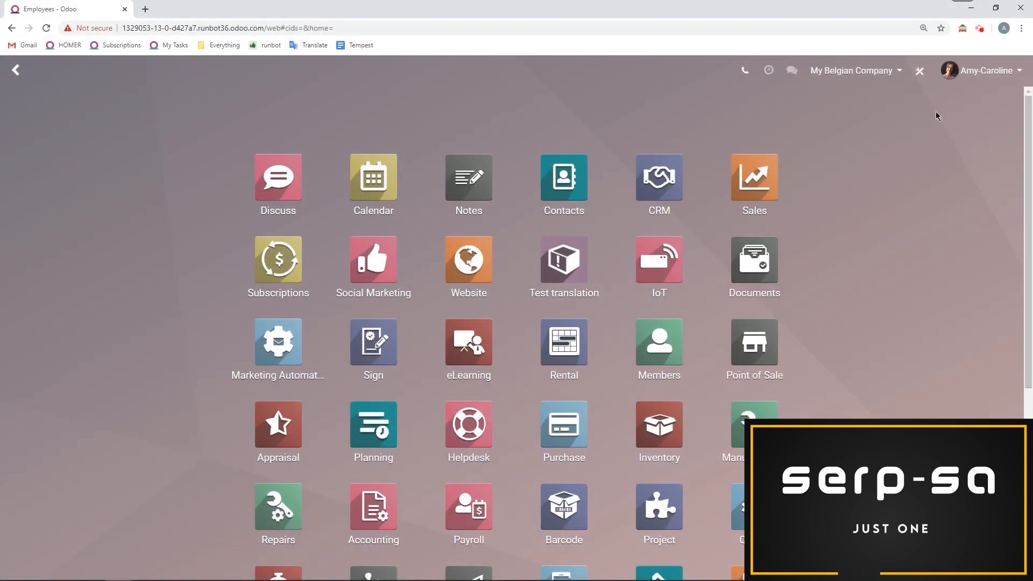
# Open the running contract of the Chief Executive Officer from the Payroll employee records
pyautogui.click(462, 517)
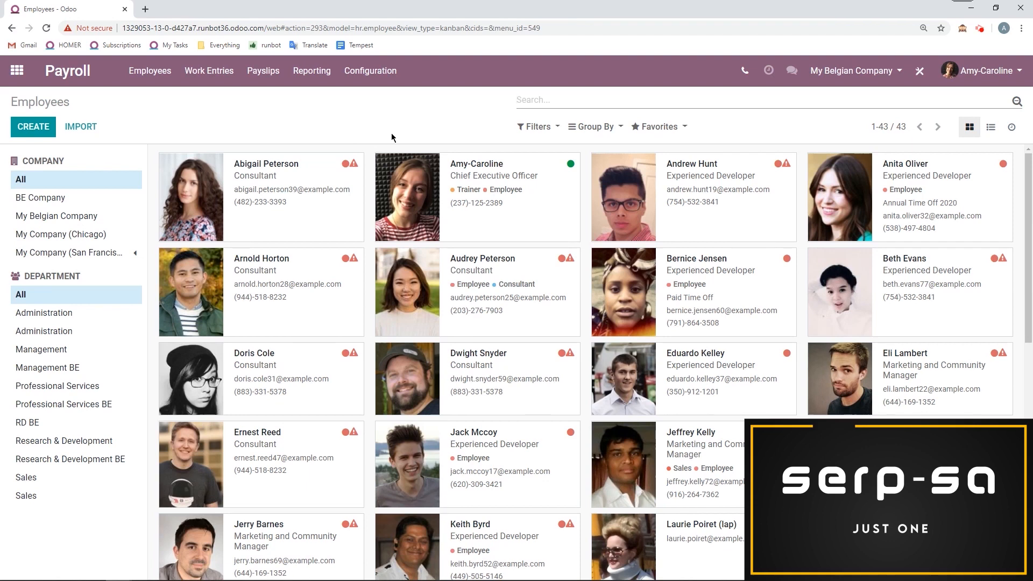
pyautogui.click(467, 182)
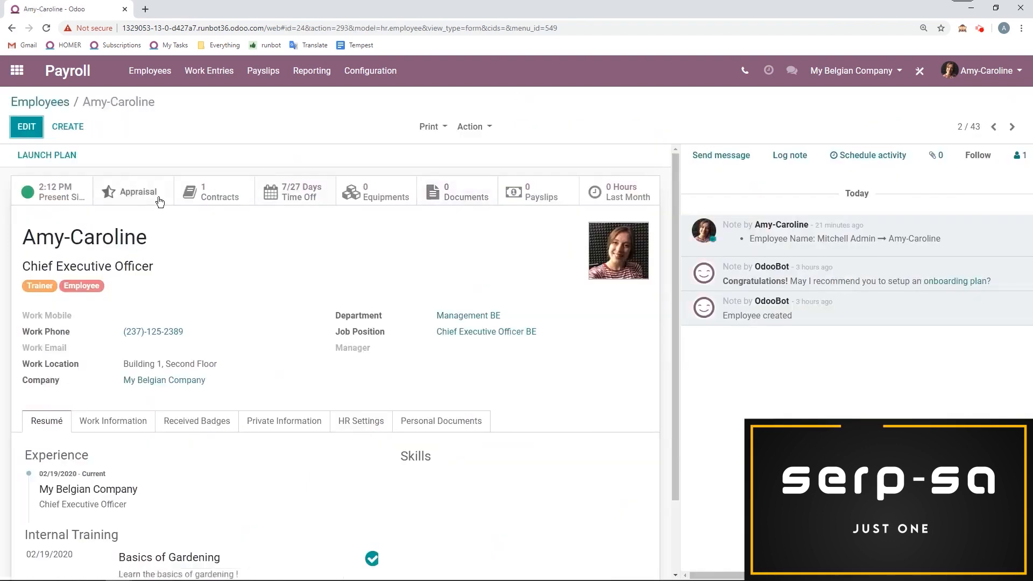
pyautogui.click(221, 196)
pyautogui.click(233, 209)
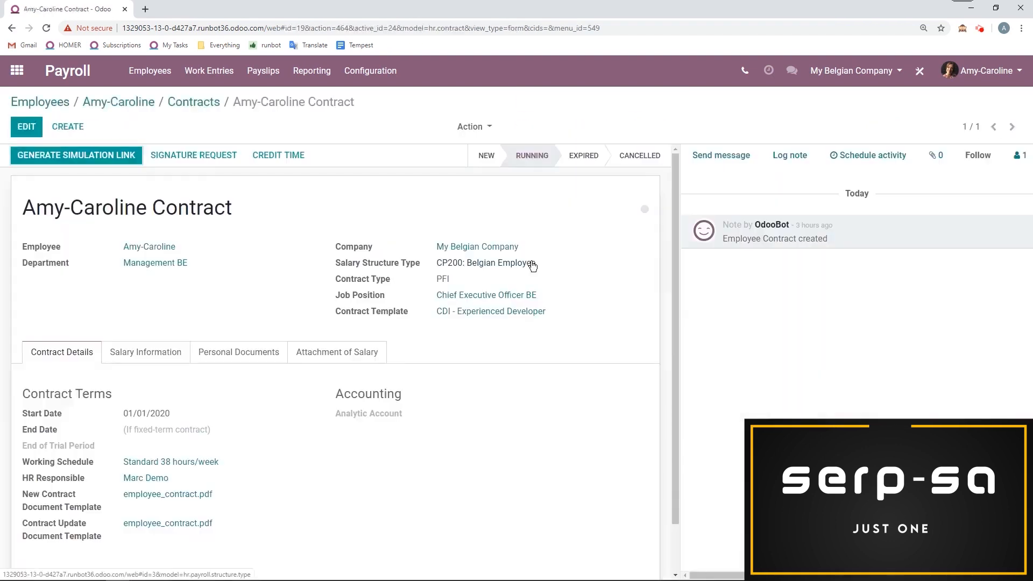
pyautogui.scroll(-1, 532, 266)
pyautogui.scroll(1, 533, 265)
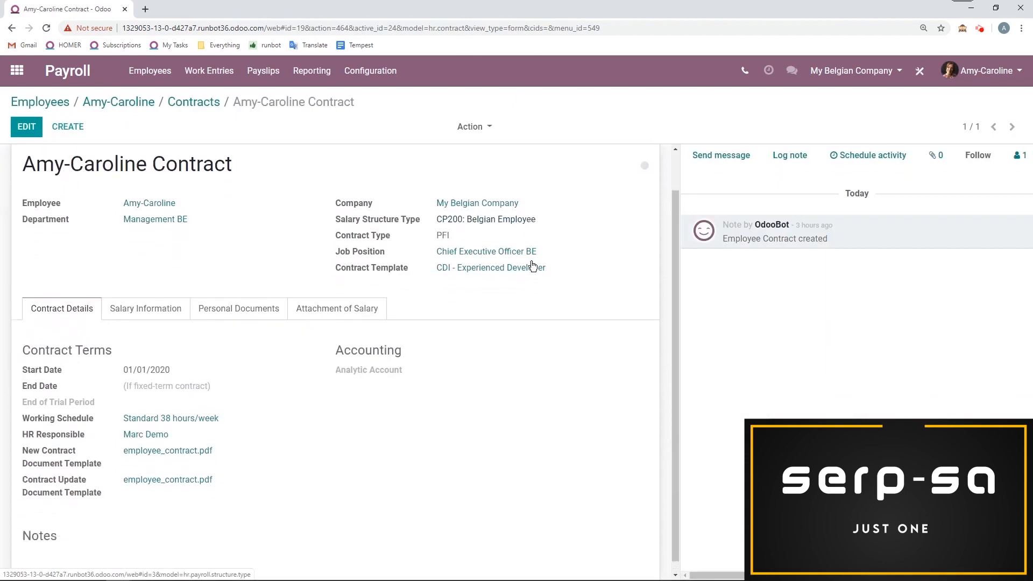
# Make the Chief Executive Officer's contract editable and view the salary structure types on offer
pyautogui.click(15, 132)
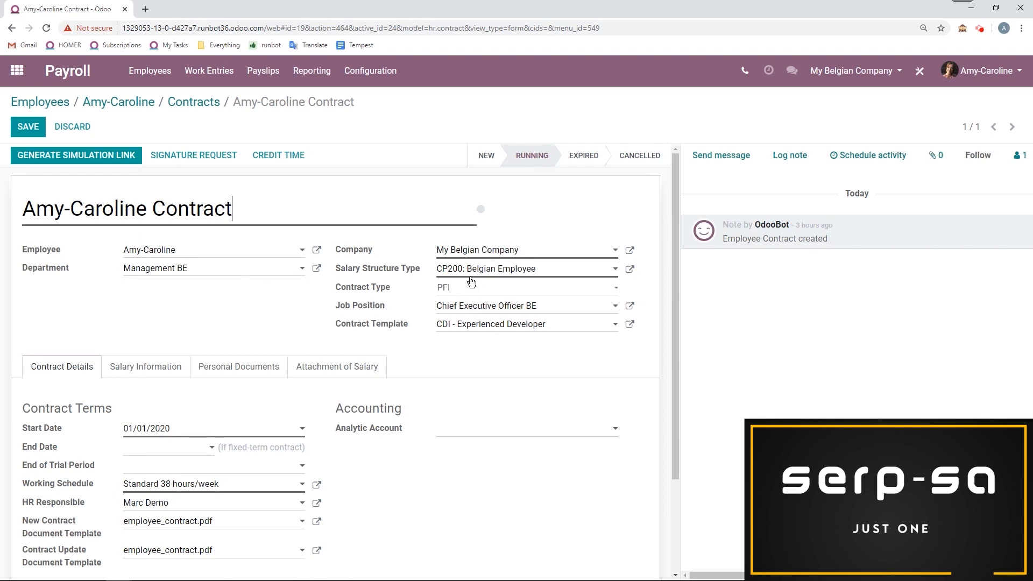
pyautogui.click(600, 278)
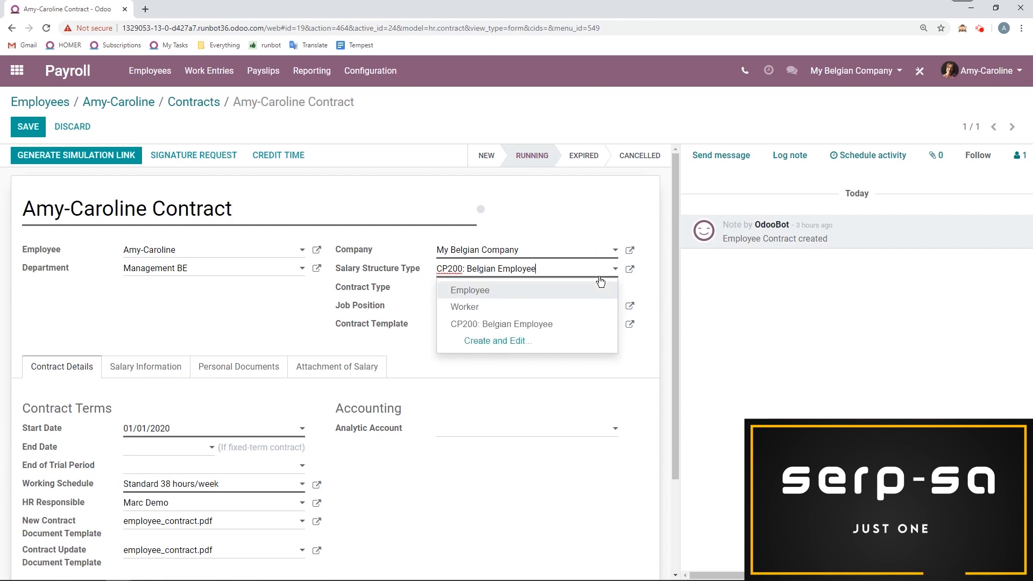
pyautogui.click(191, 305)
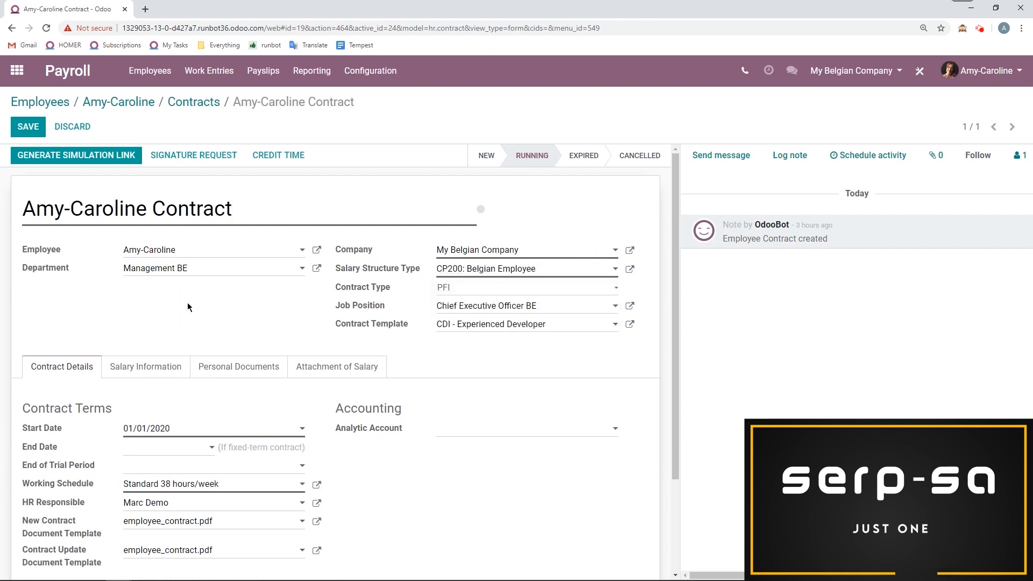
# Review the contract's salary information, enabling Fiscal Voluntarism to view its rate field and disabling it again
pyautogui.scroll(-2, 354, 253)
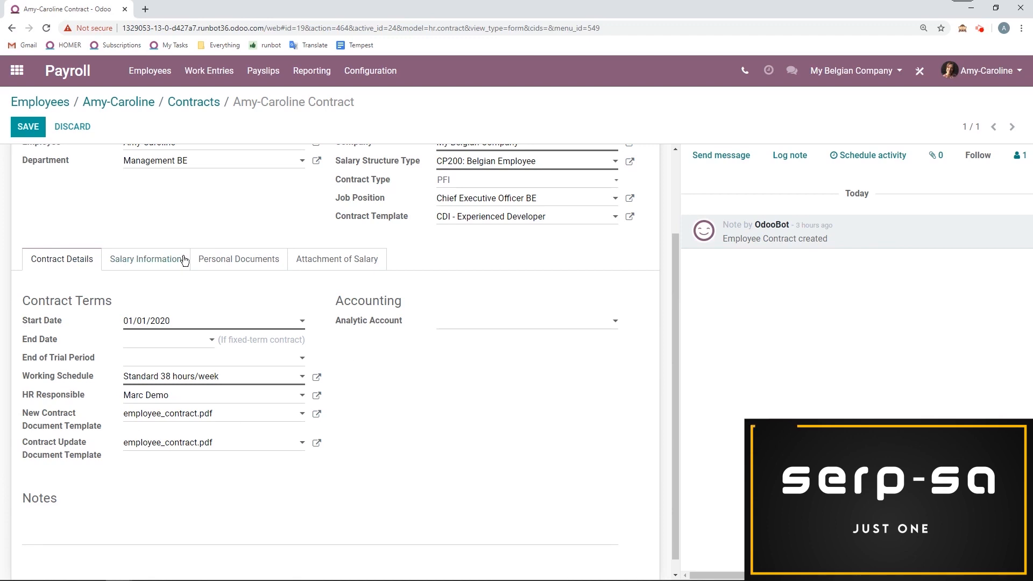
pyautogui.click(138, 272)
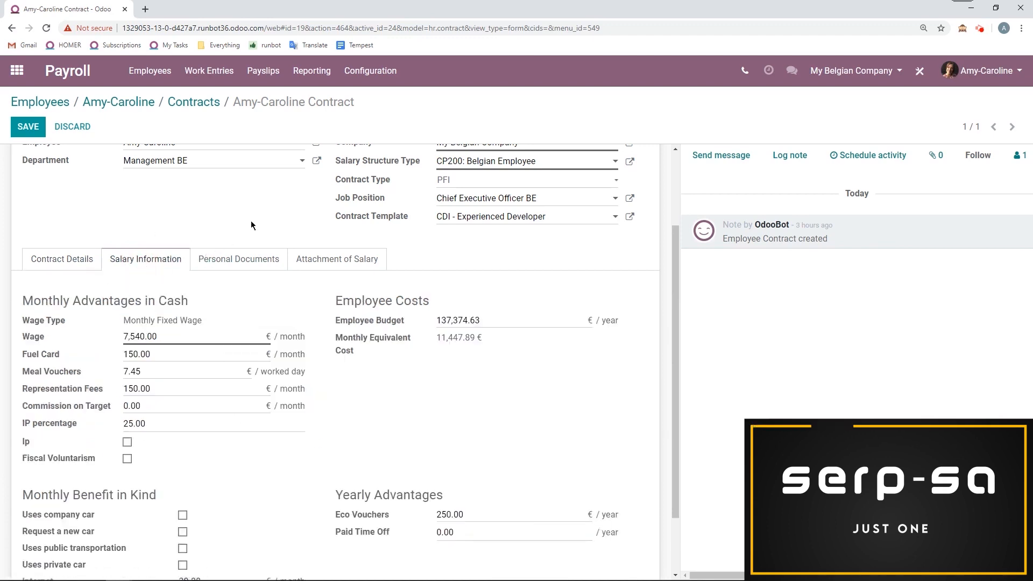
pyautogui.scroll(-1, 249, 218)
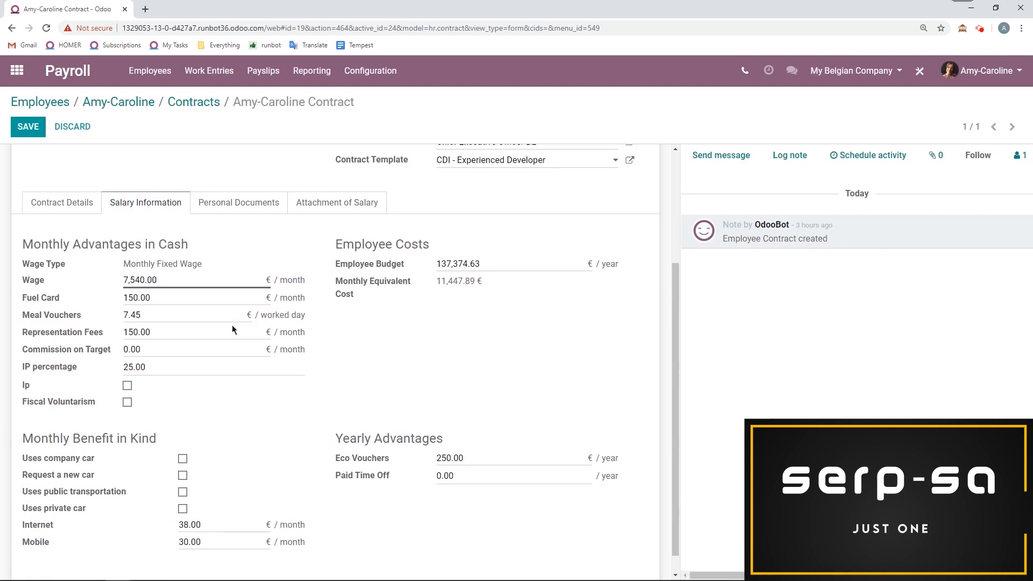
pyautogui.scroll(-1, 231, 325)
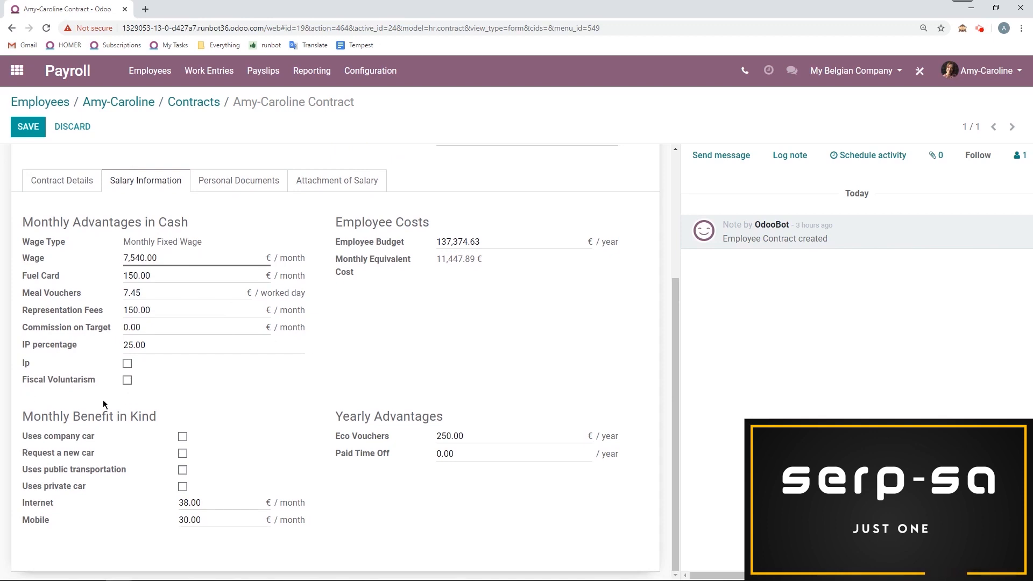
pyautogui.click(128, 381)
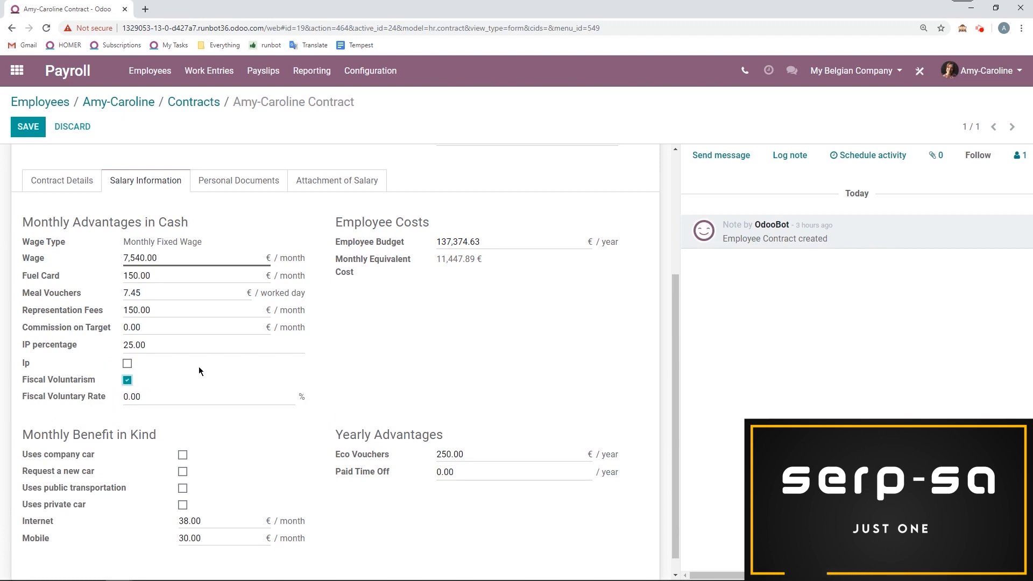
pyautogui.click(128, 381)
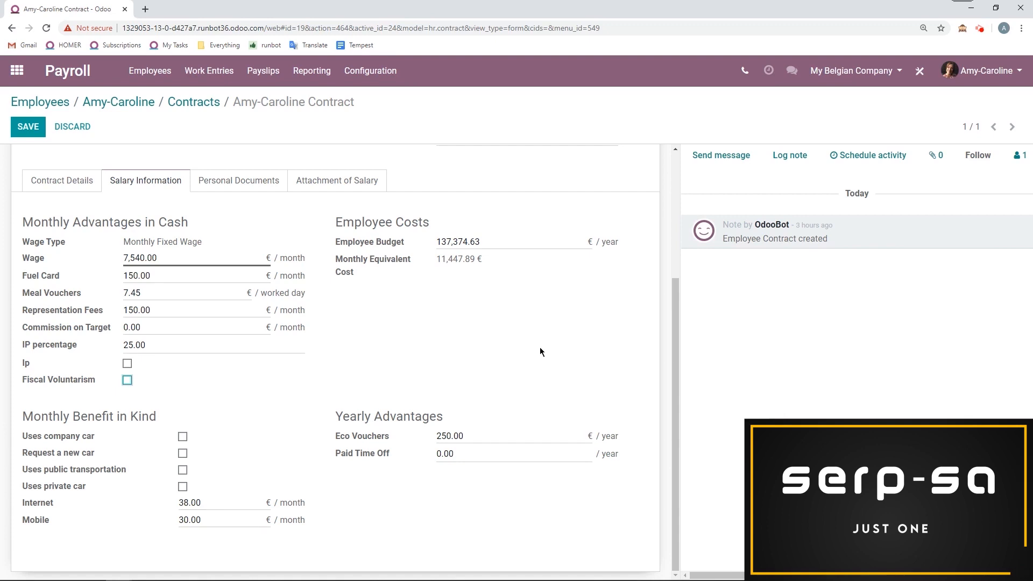
# Review the contract's personal documents and attachments of salary, and save the contract
pyautogui.click(223, 186)
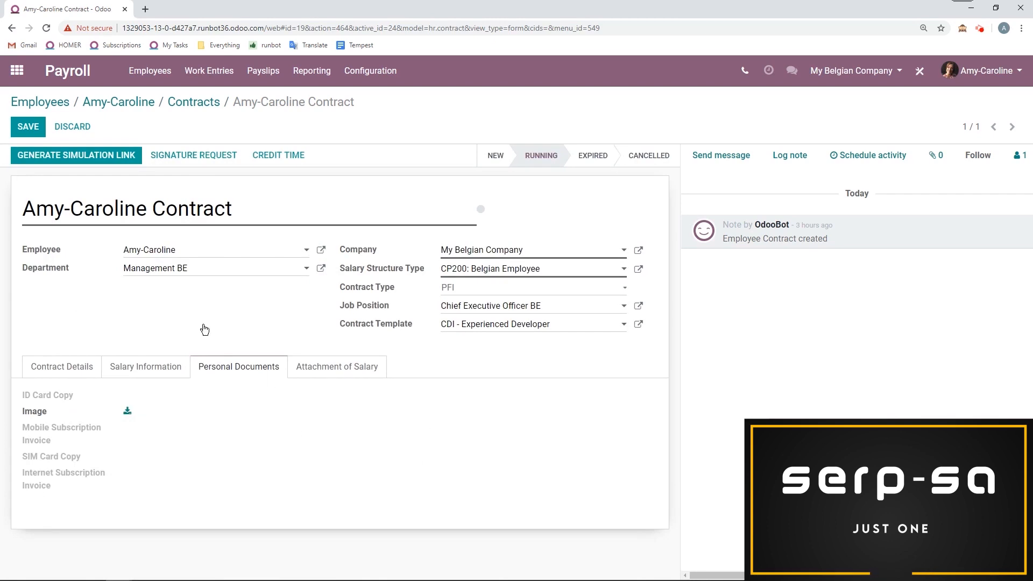
pyautogui.click(330, 366)
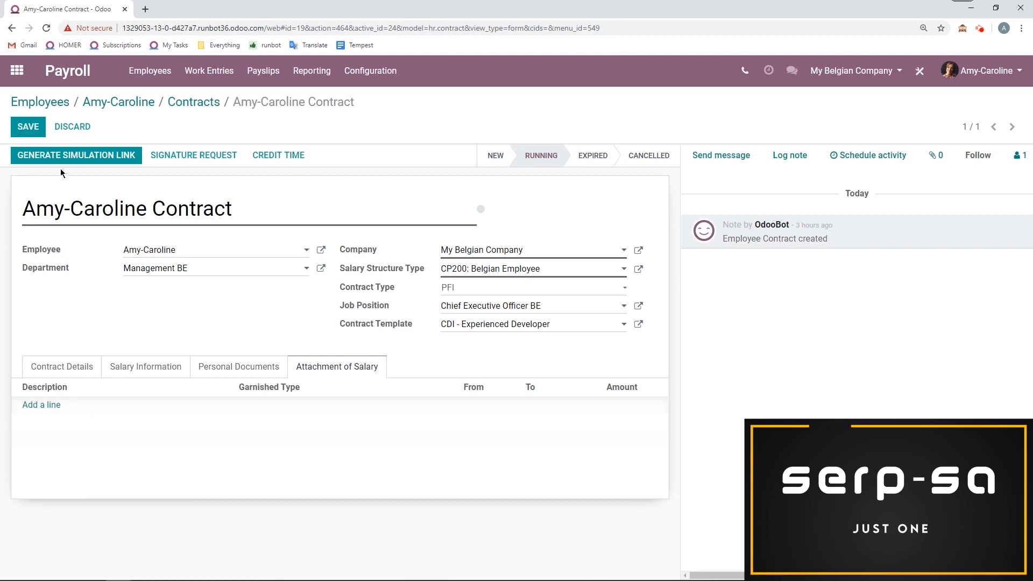
pyautogui.click(36, 126)
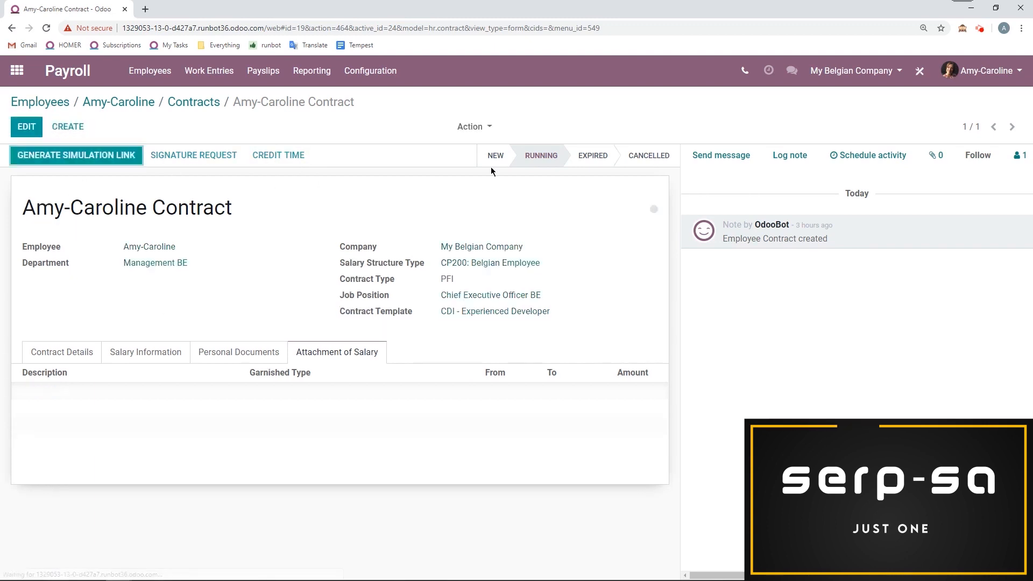
# Preview the contract's salary simulation link and job offer e-mail, discarding the contact form and cancelling the message
pyautogui.click(105, 157)
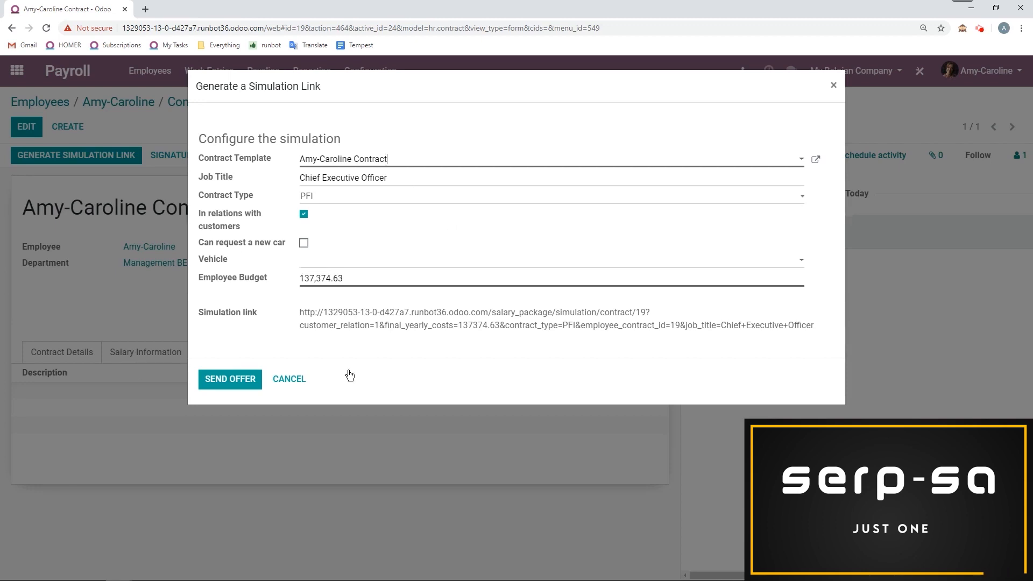
pyautogui.click(233, 384)
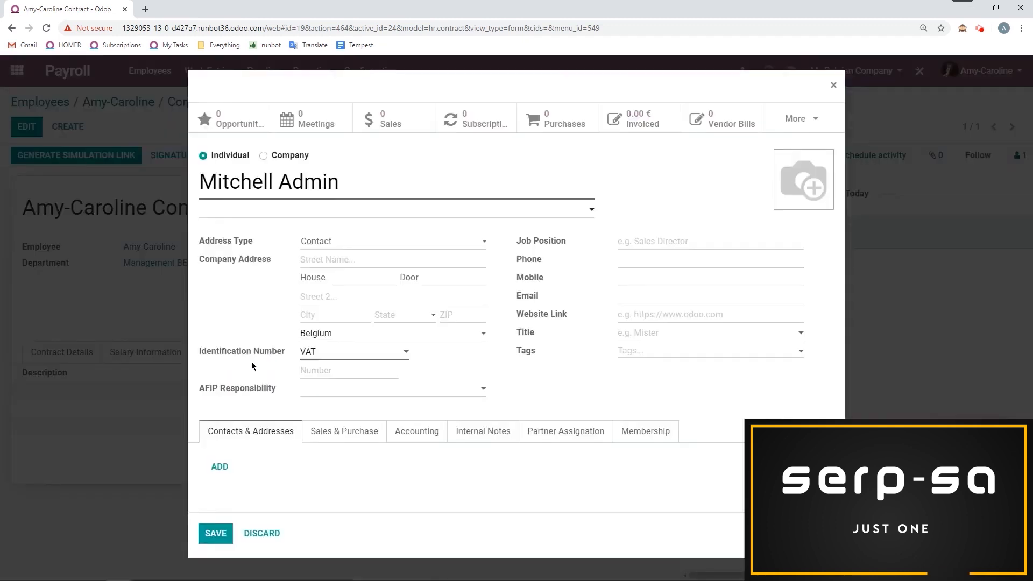
pyautogui.click(262, 533)
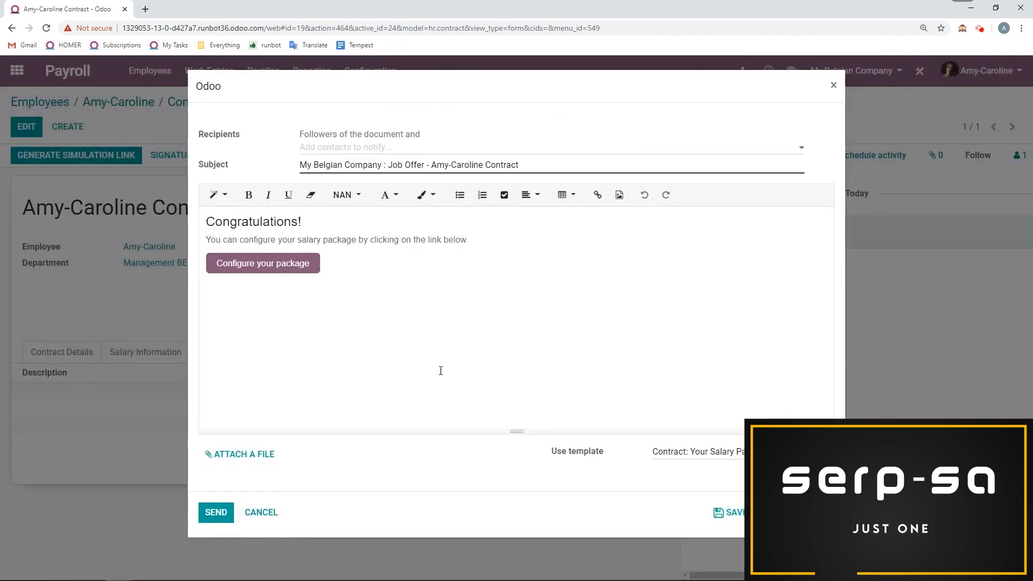
pyautogui.click(261, 512)
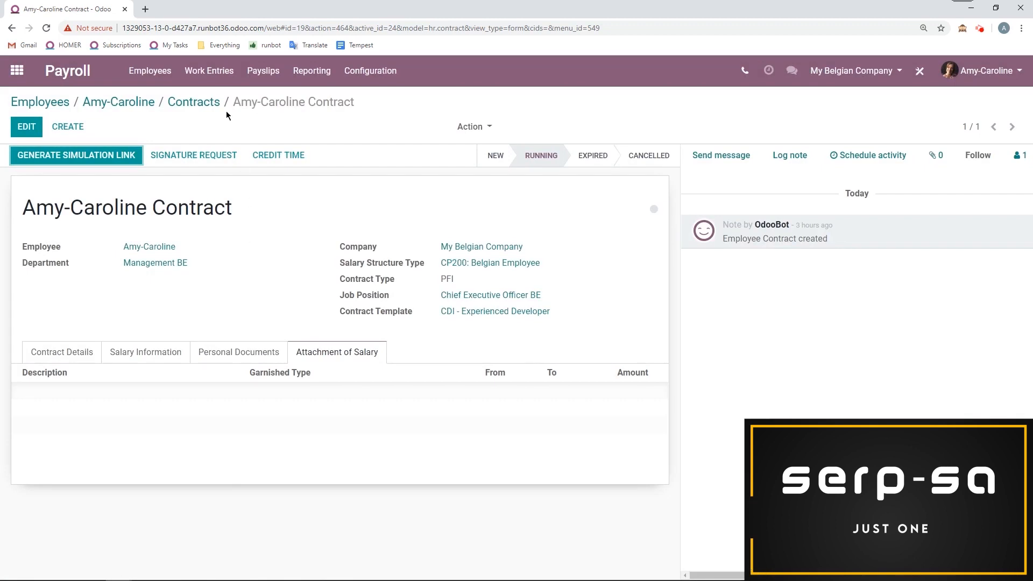
# Examine the February 2020 work entries of all employees for attendances, time off and conflicts
pyautogui.click(223, 75)
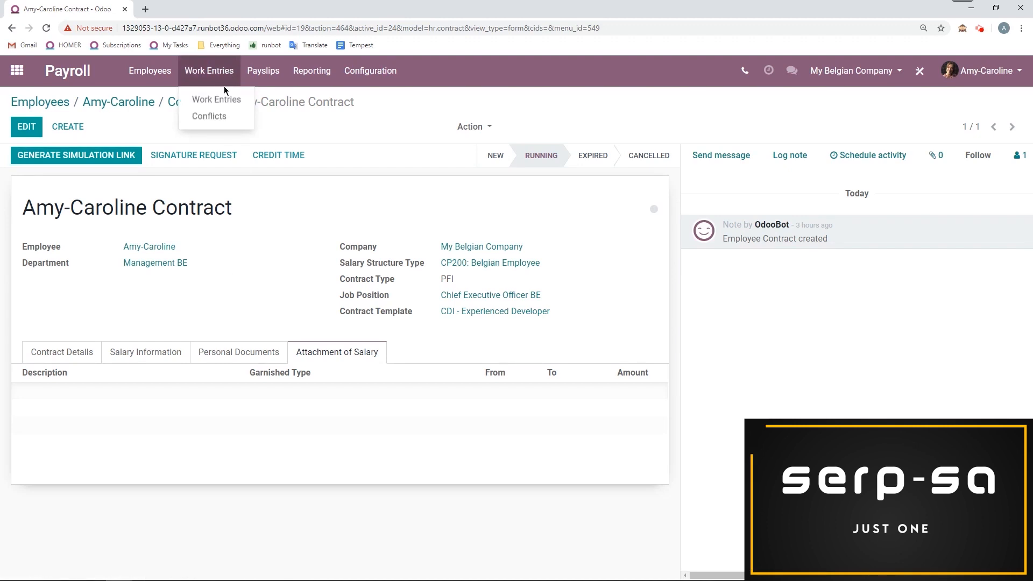
pyautogui.click(207, 103)
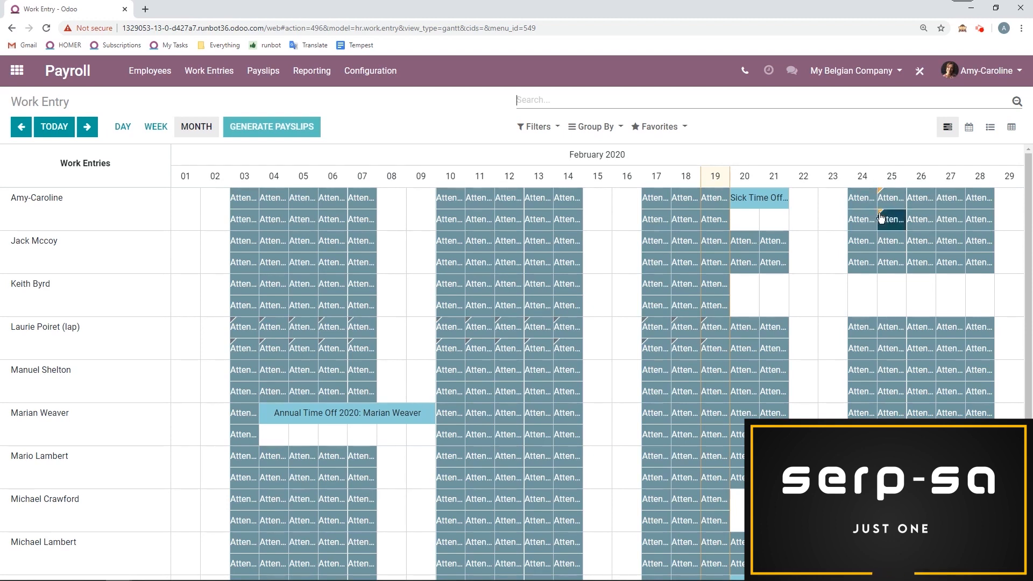
pyautogui.scroll(-1, 580, 291)
pyautogui.scroll(-4, 580, 290)
pyautogui.scroll(5, 580, 291)
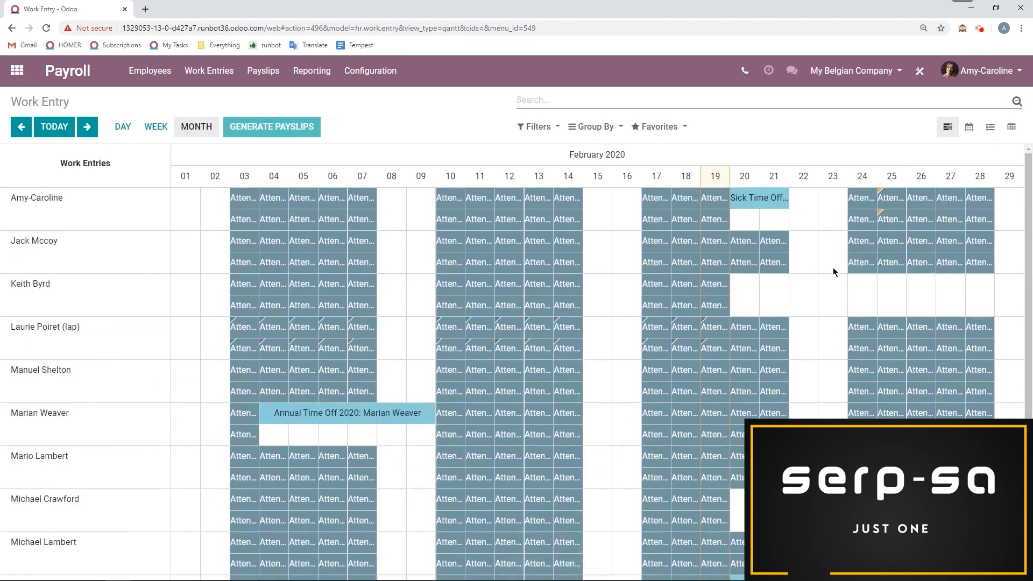
pyautogui.scroll(-4, 828, 285)
pyautogui.scroll(4, 825, 290)
# List the conflicting work entries, refuse the time off behind the February 25 morning attendance, and save the entry
pyautogui.click(213, 75)
pyautogui.click(207, 115)
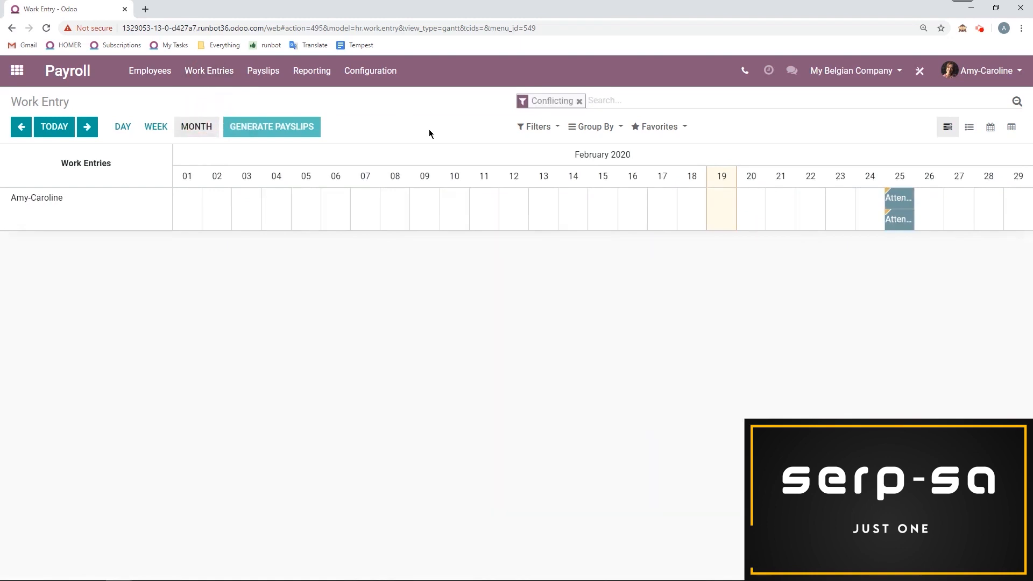
pyautogui.click(894, 198)
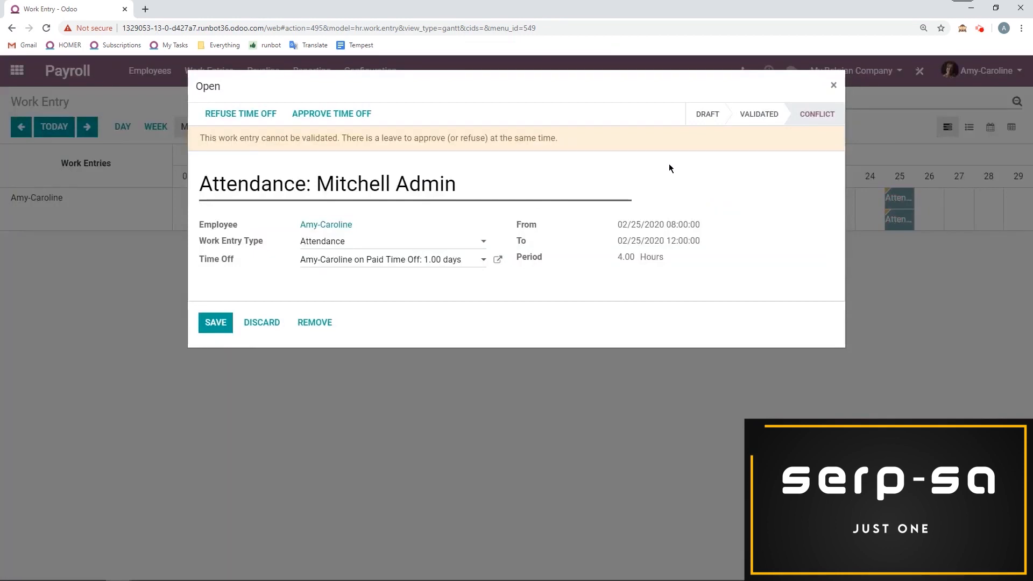
pyautogui.click(249, 116)
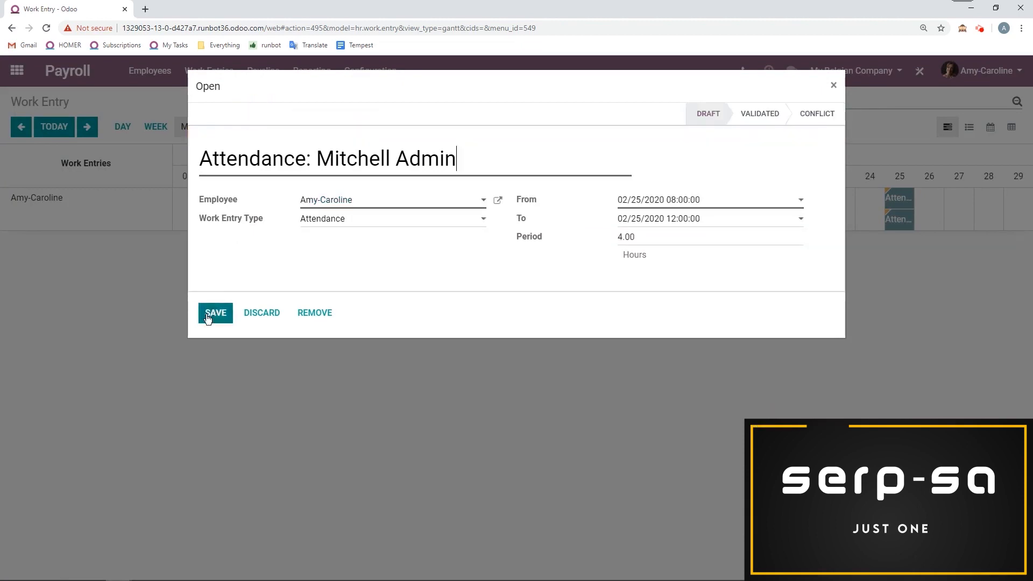
pyautogui.click(455, 169)
pyautogui.moveTo(454, 169); pyautogui.dragTo(322, 157)
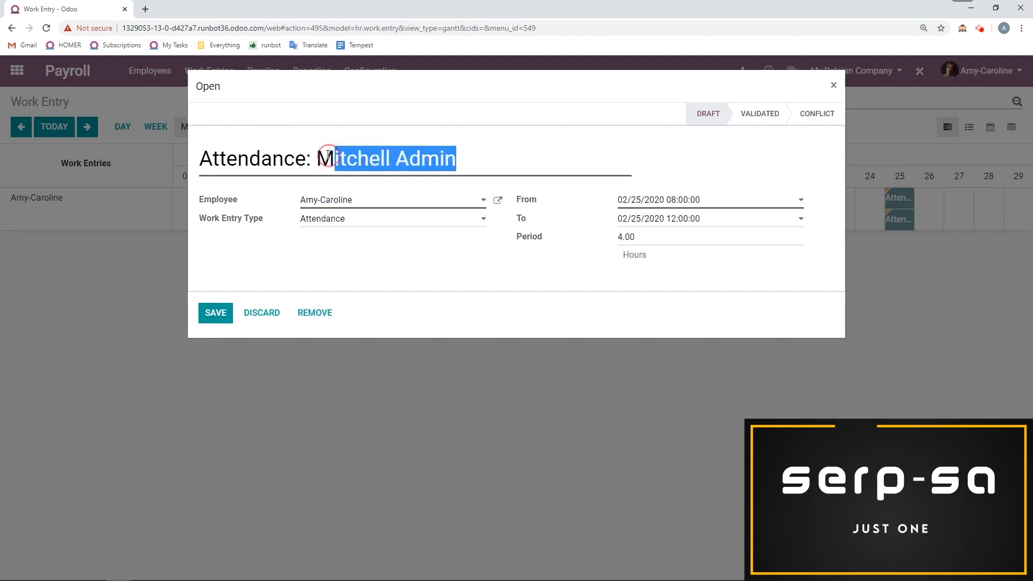
pyautogui.click(284, 141)
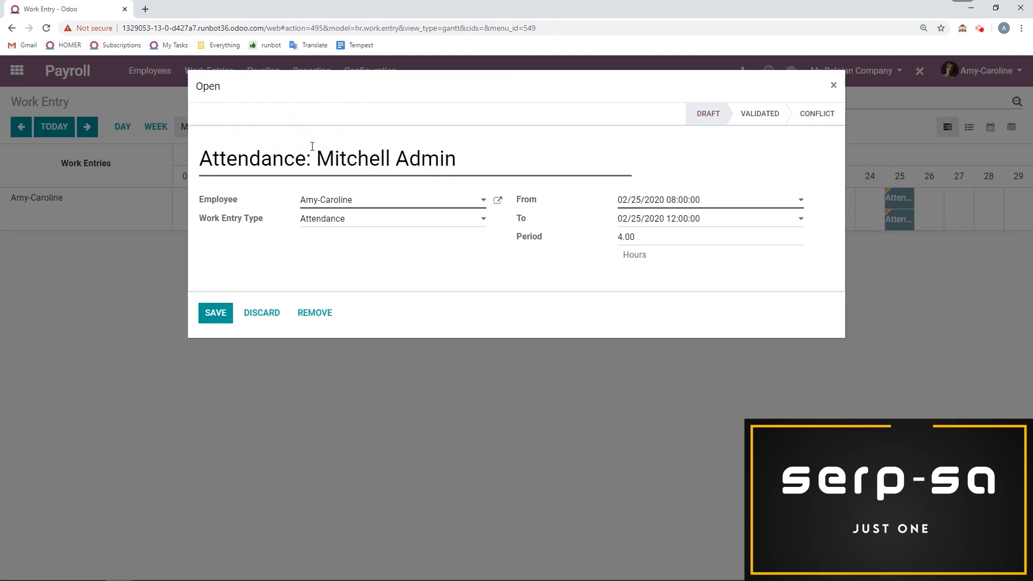
pyautogui.click(213, 315)
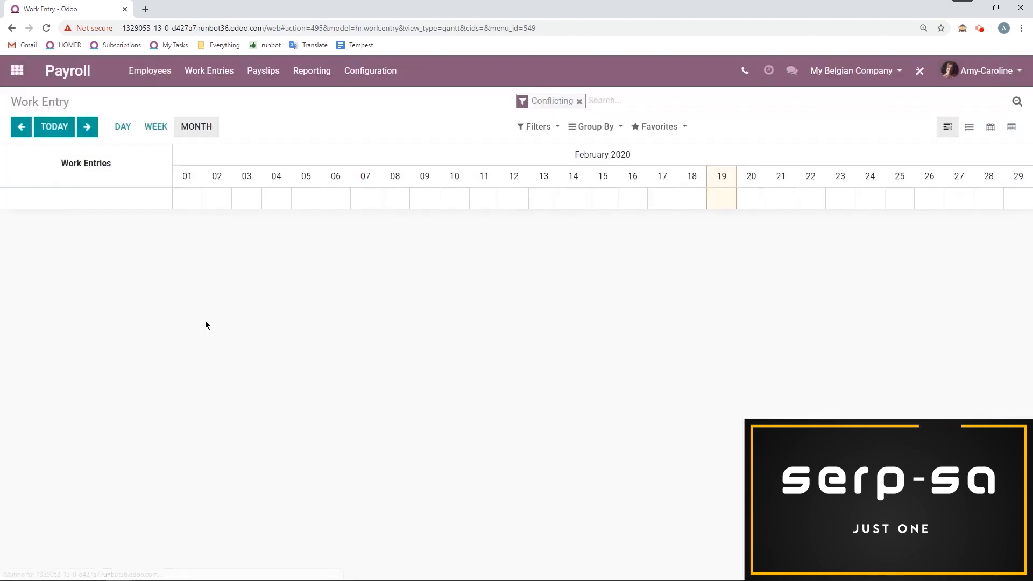
# Return to the full February 2020 work entries and check all employees for remaining conflicts
pyautogui.click(236, 70)
pyautogui.click(218, 100)
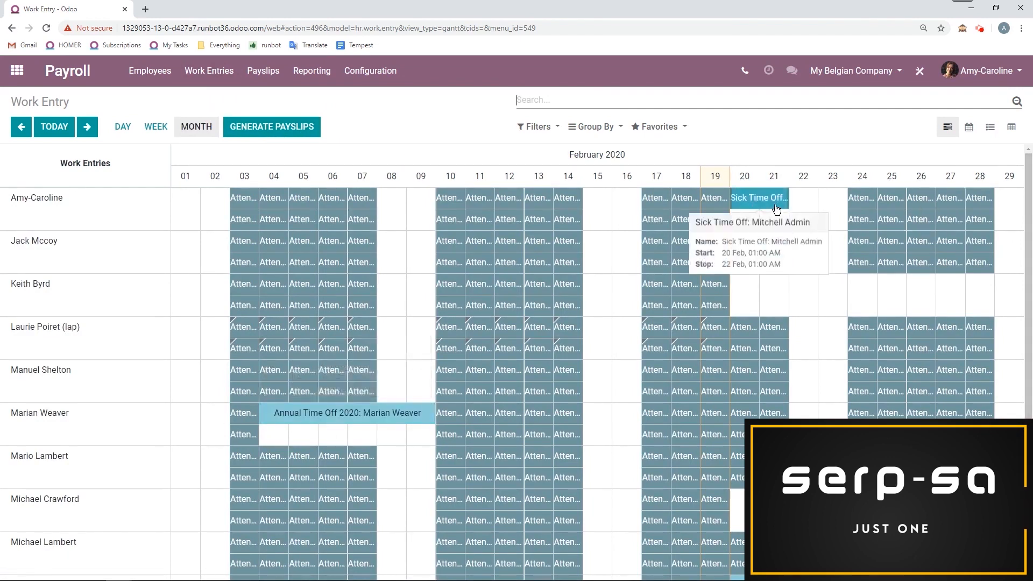
pyautogui.scroll(-4, 680, 371)
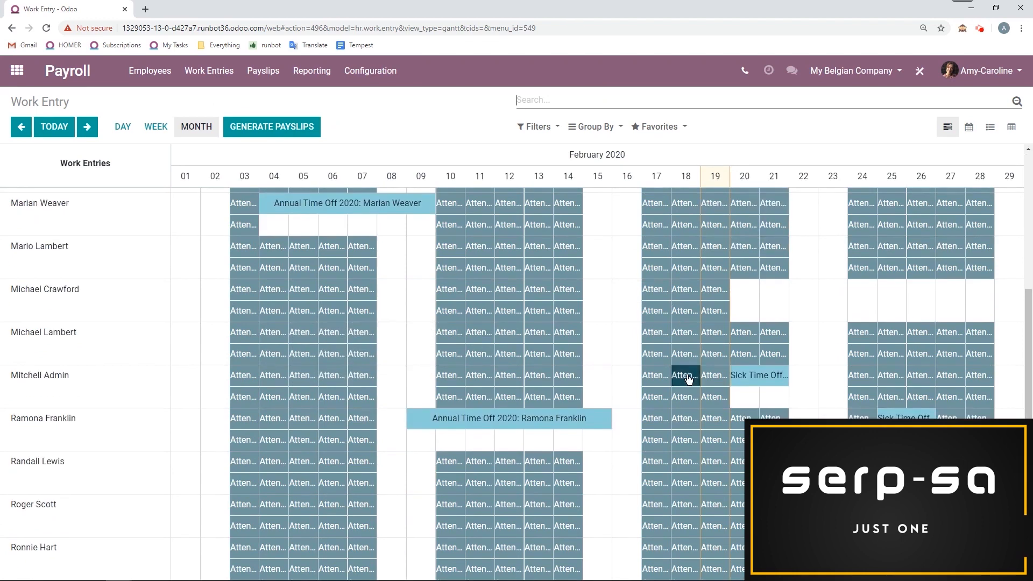
pyautogui.scroll(4, 185, 385)
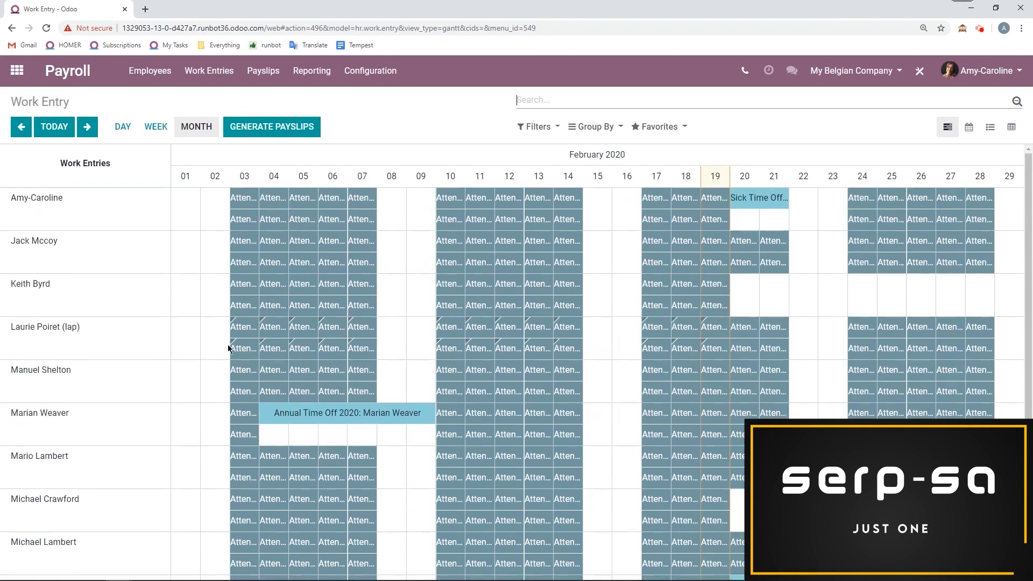
# Generate the February 2020 payslips and open the Chief Executive Officer's payslip from the batch
pyautogui.click(316, 127)
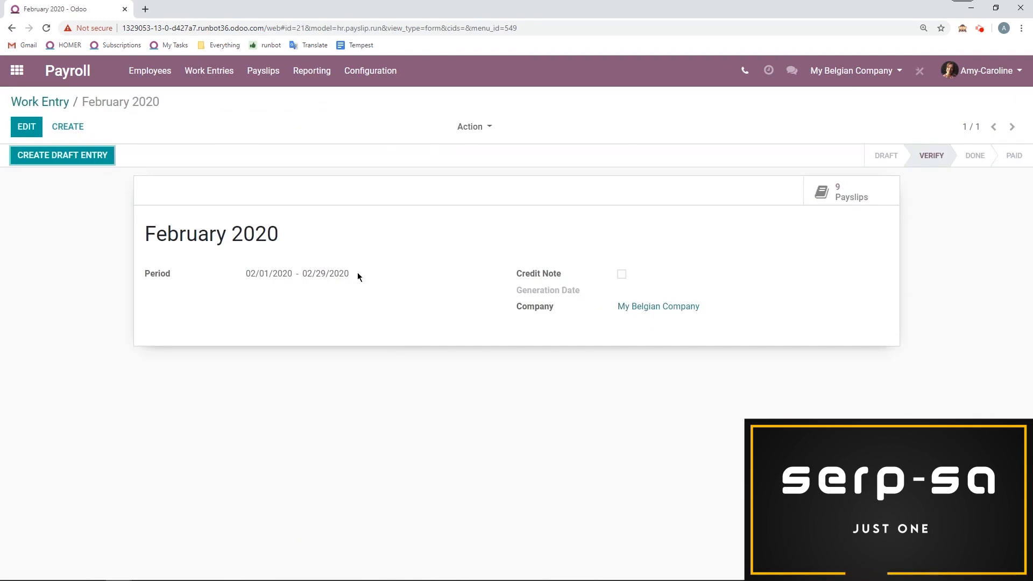
pyautogui.click(849, 198)
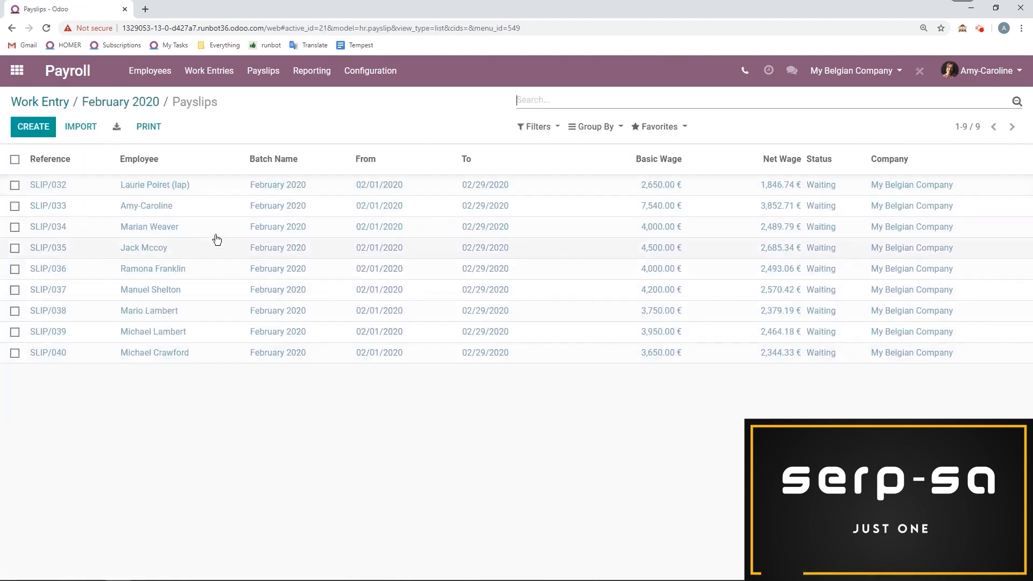
pyautogui.click(224, 206)
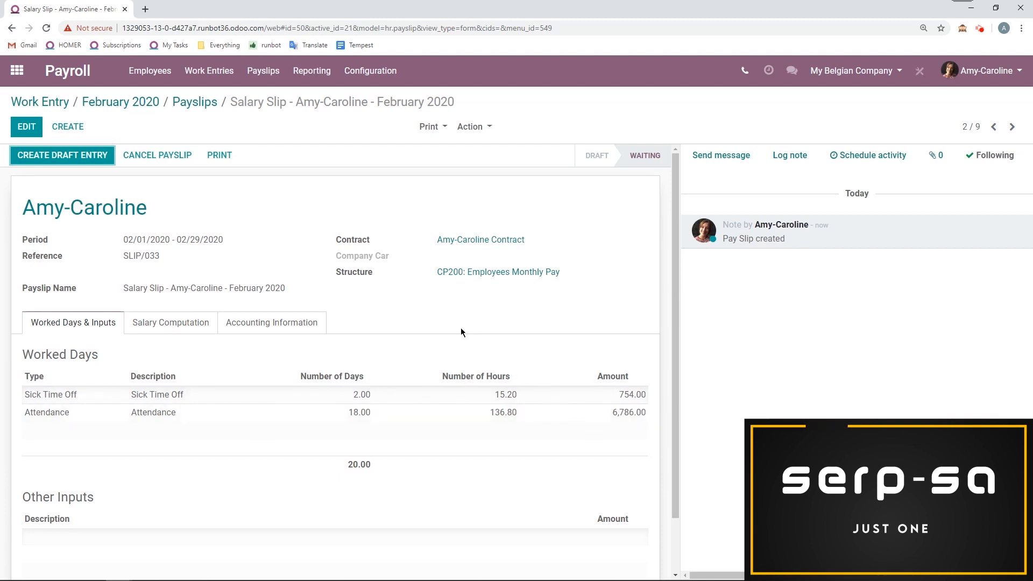
# Examine the salary computation lines of the Chief Executive Officer's February 2020 payslip, from basic salary to net salary
pyautogui.click(164, 324)
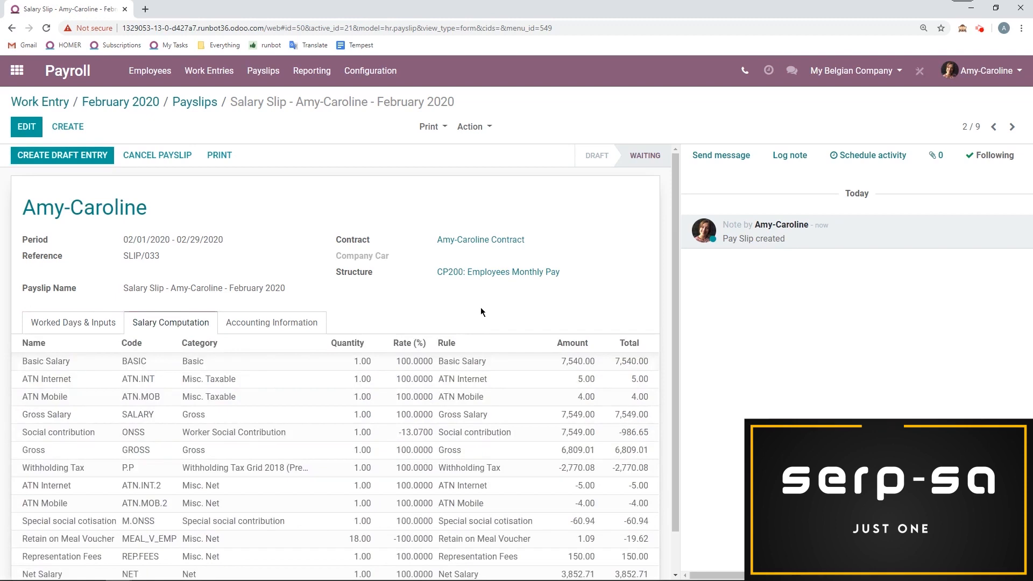
pyautogui.scroll(-1, 330, 253)
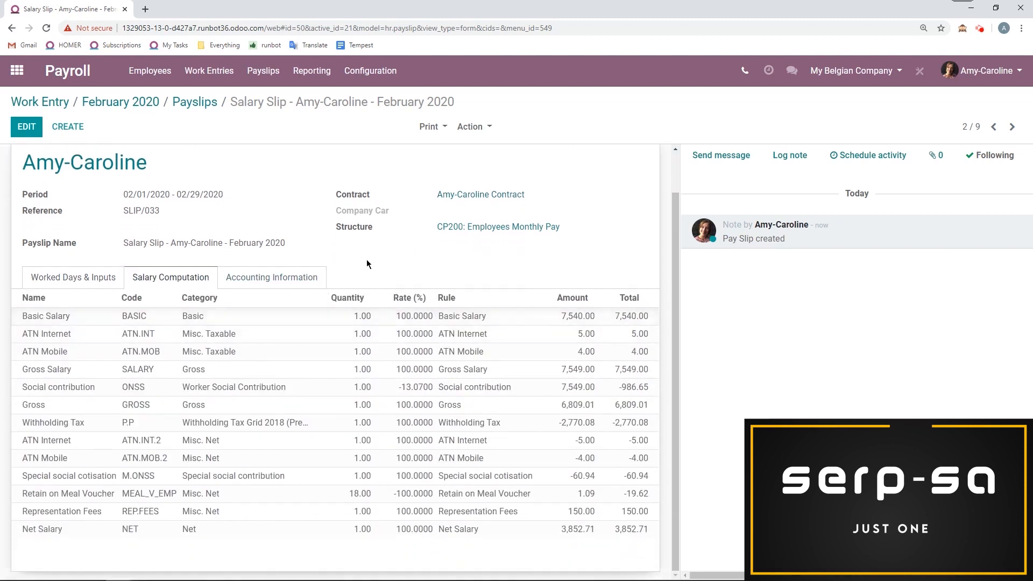
pyautogui.scroll(1, 363, 261)
pyautogui.scroll(-1, 342, 221)
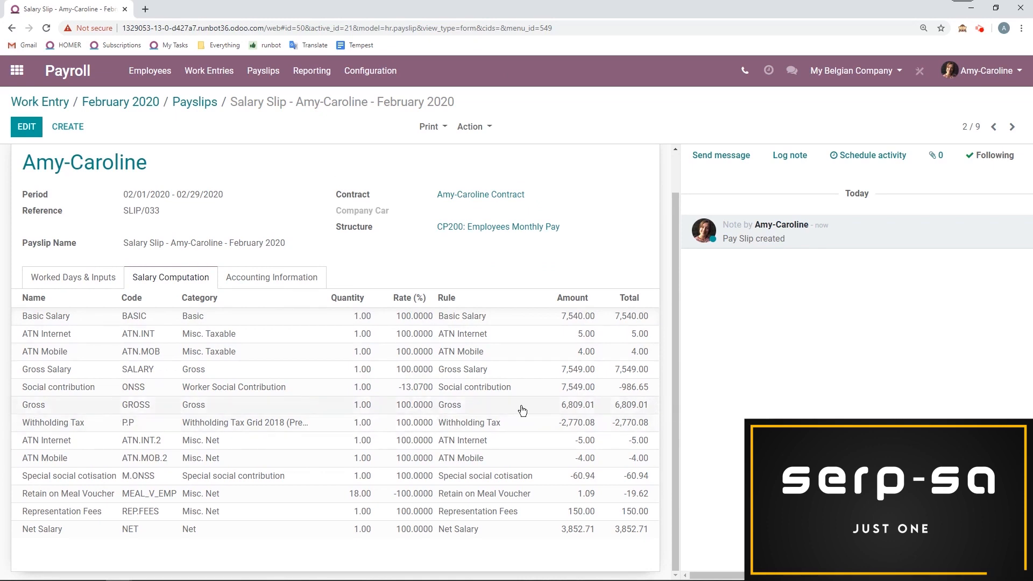
pyautogui.scroll(1, 240, 246)
pyautogui.scroll(1, 239, 247)
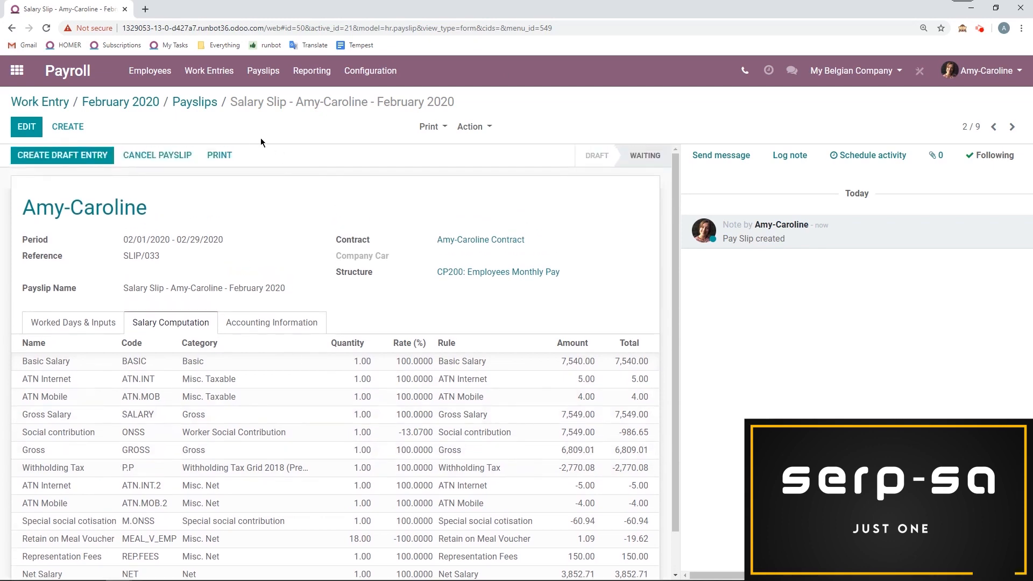
# Open the third payslip in the February 2020 batch and examine its worked days and salary computation
pyautogui.click(187, 102)
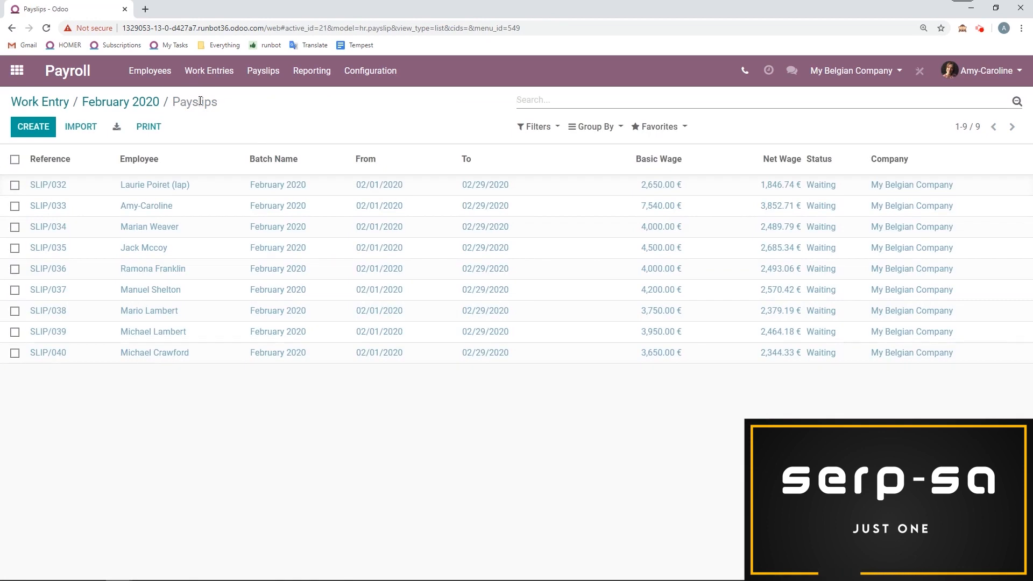
pyautogui.click(200, 232)
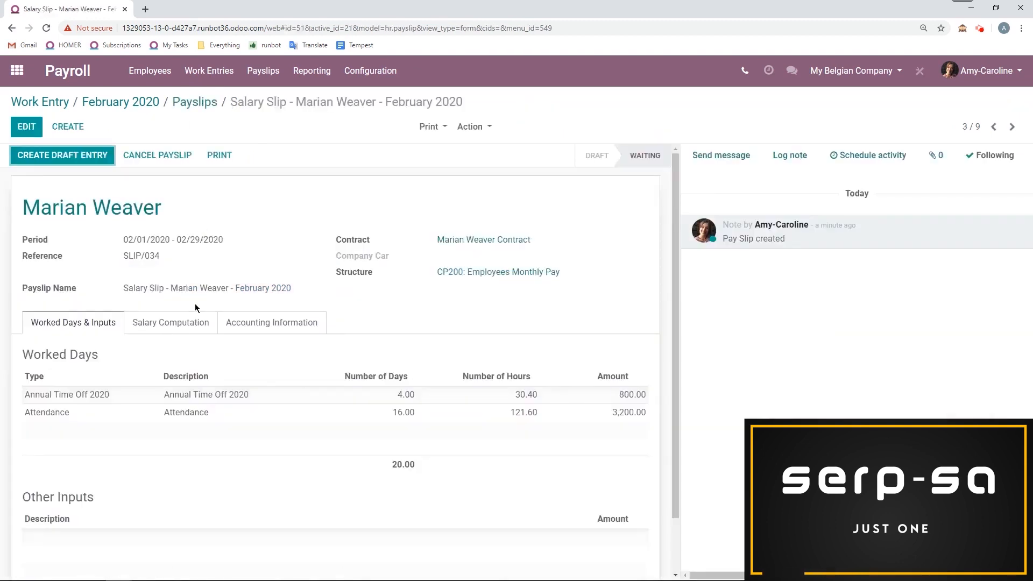
pyautogui.click(183, 323)
pyautogui.scroll(-1, 323, 446)
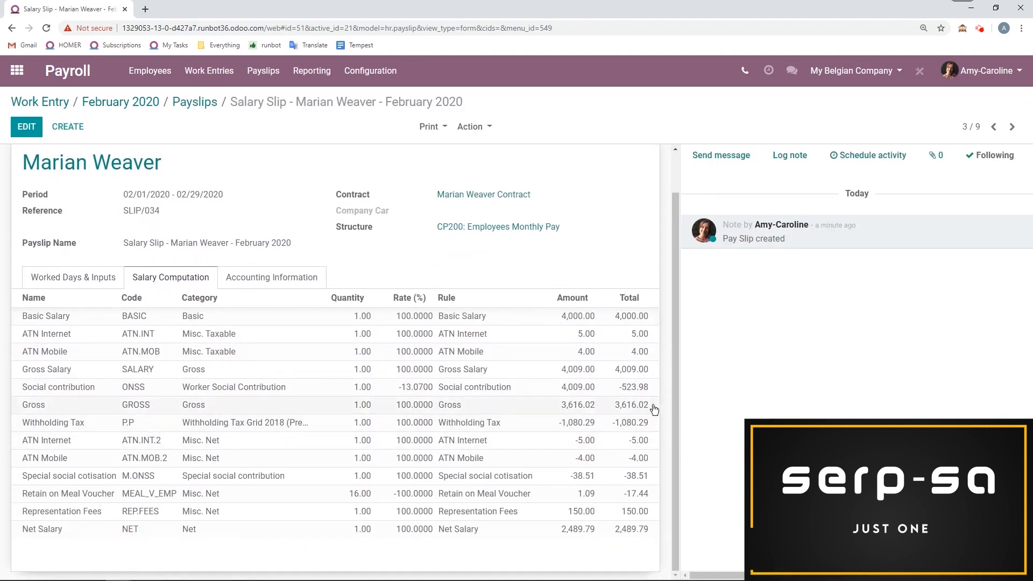
pyautogui.scroll(1, 654, 410)
# Reopen the batch's second payslip, check its accounting information, and return to the payslip list
pyautogui.click(194, 103)
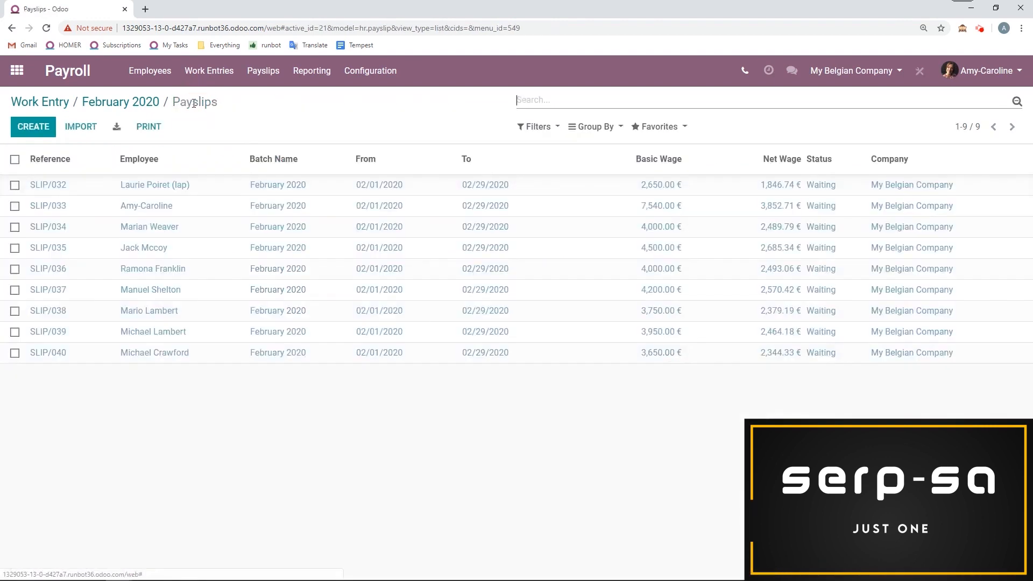
pyautogui.click(182, 205)
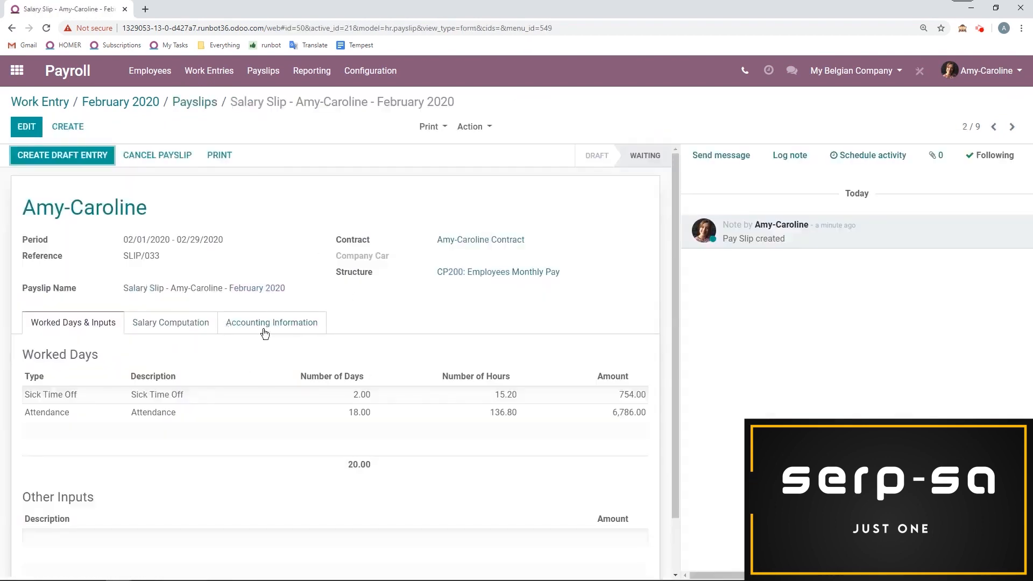
pyautogui.click(264, 328)
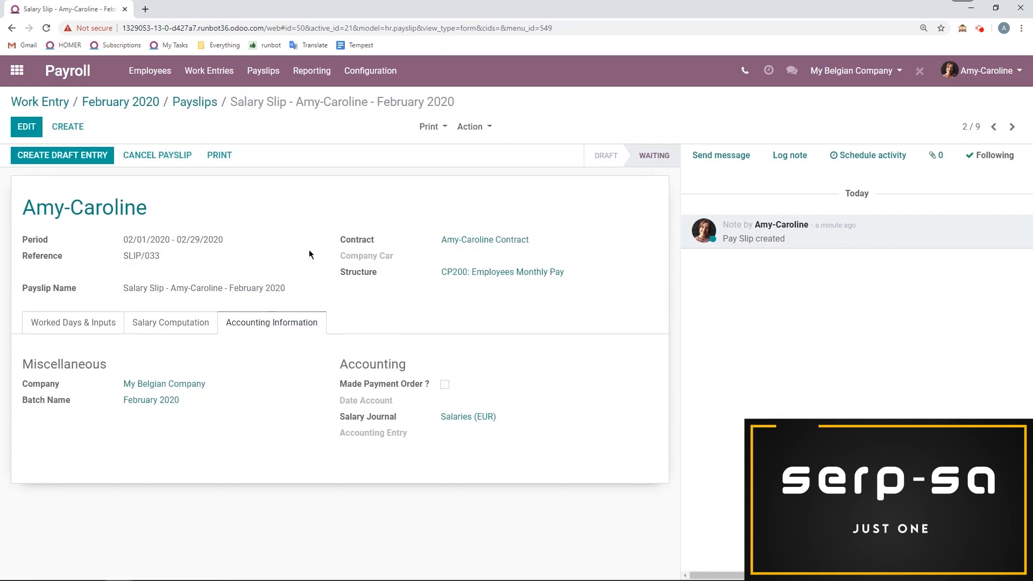
pyautogui.click(181, 103)
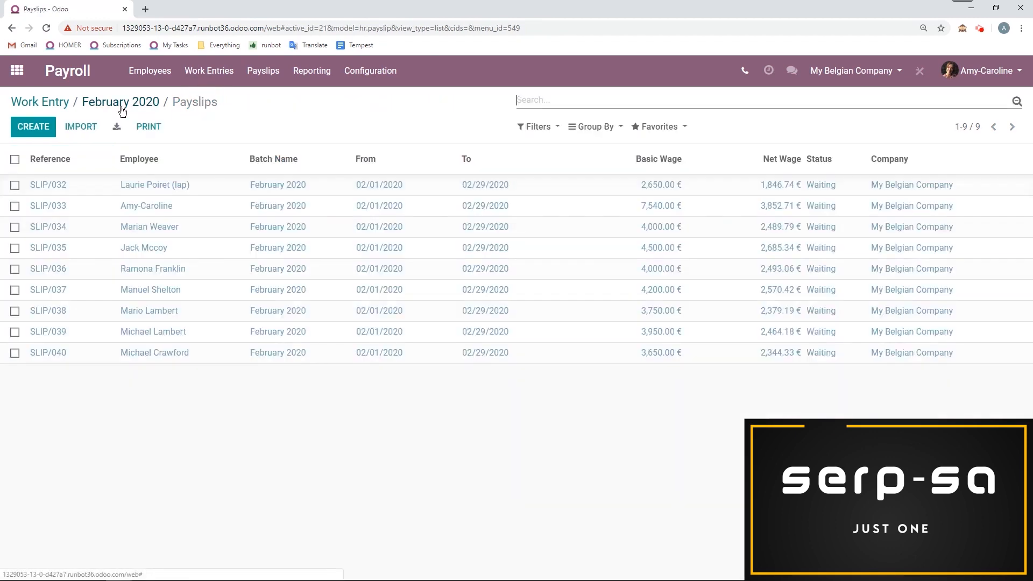
# Create the draft accounting entry for the February 2020 batch, and bring up its payment's bank journal selection without confirming it
pyautogui.click(121, 103)
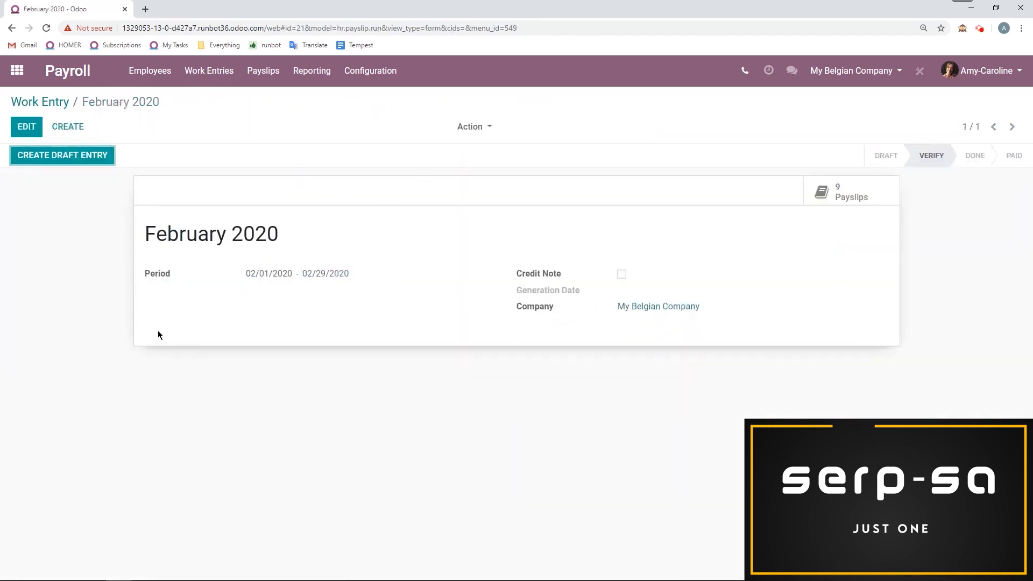
pyautogui.click(83, 160)
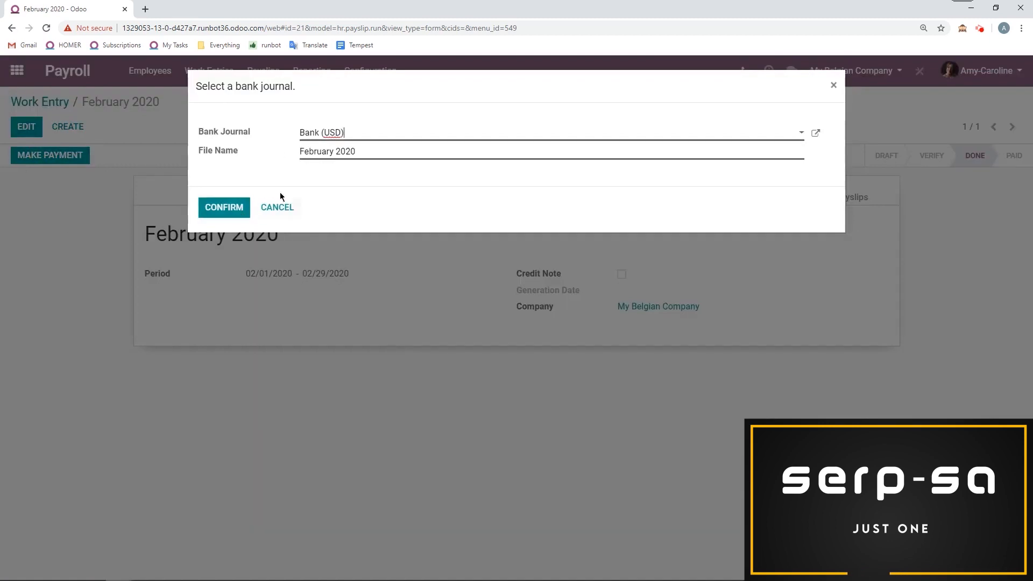
pyautogui.click(282, 209)
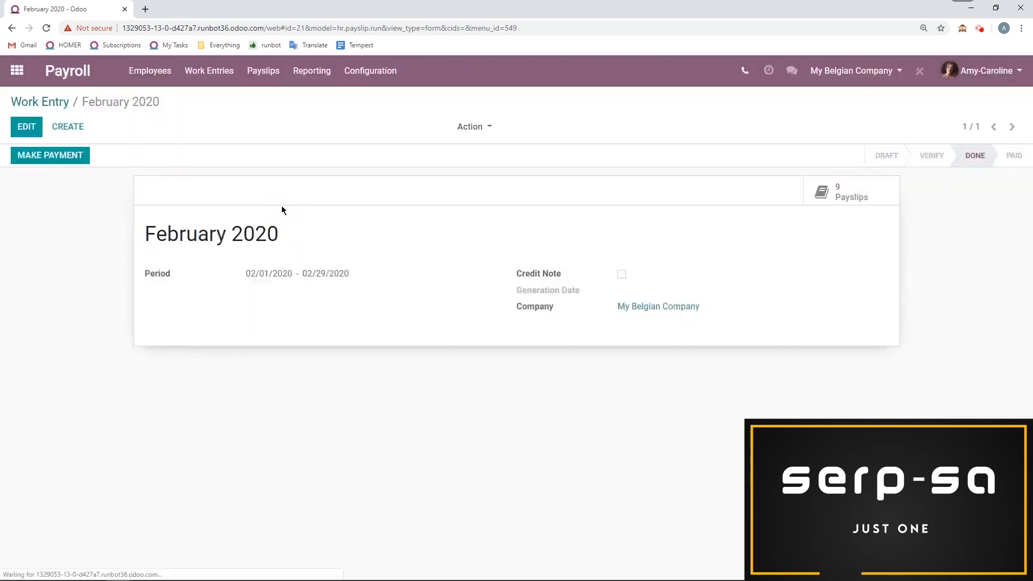
# Examine the Payroll settings for Payroll Entries, Payroll SEPA and the default Belgian advantages such as Paid Time Off
pyautogui.click(388, 77)
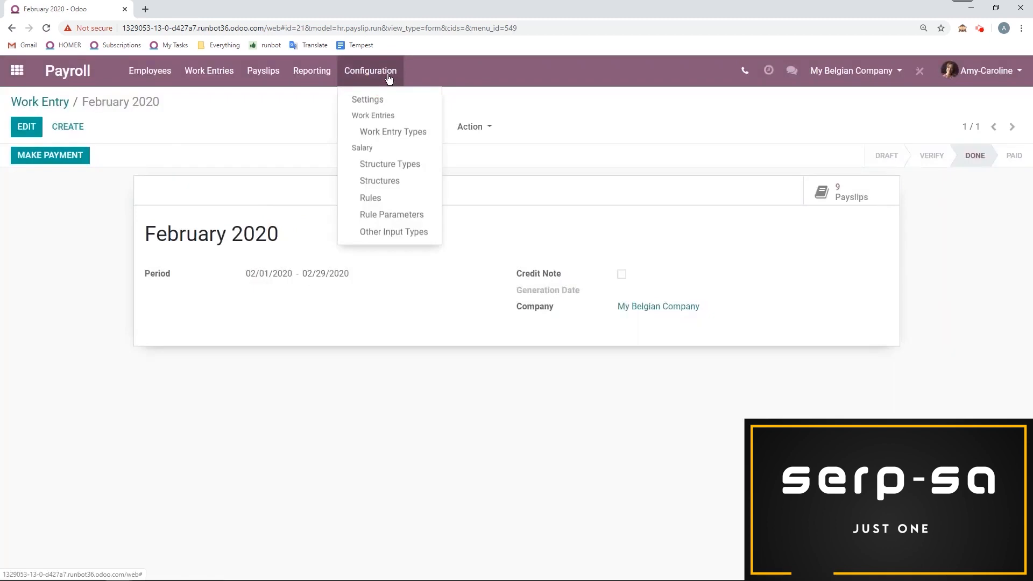
pyautogui.click(363, 99)
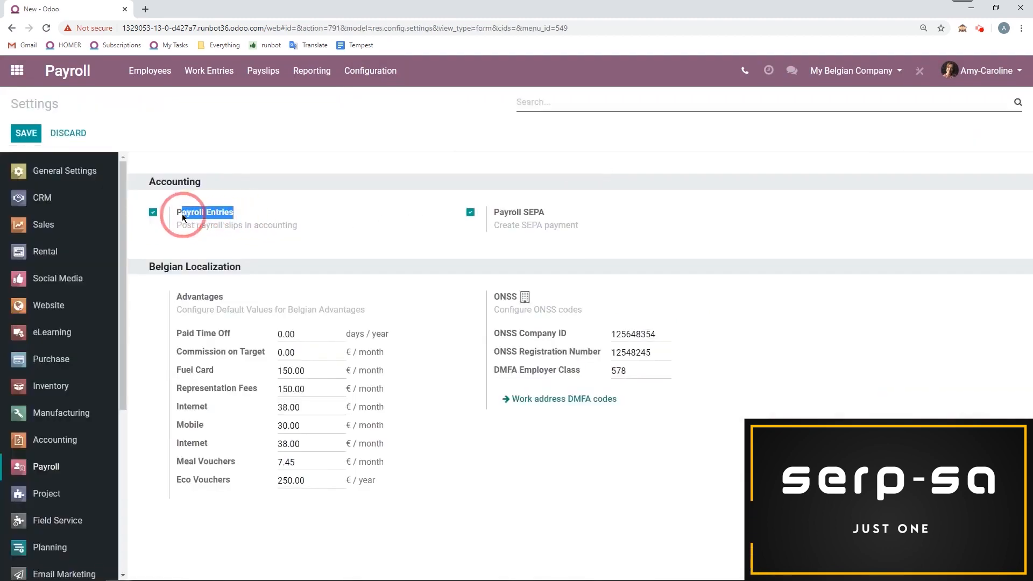
pyautogui.click(347, 243)
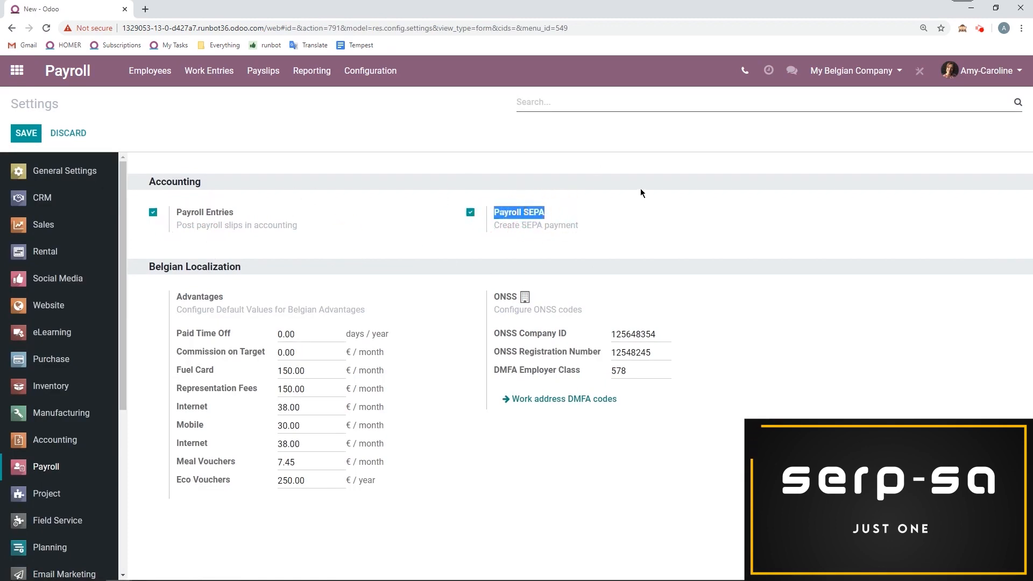
pyautogui.click(645, 203)
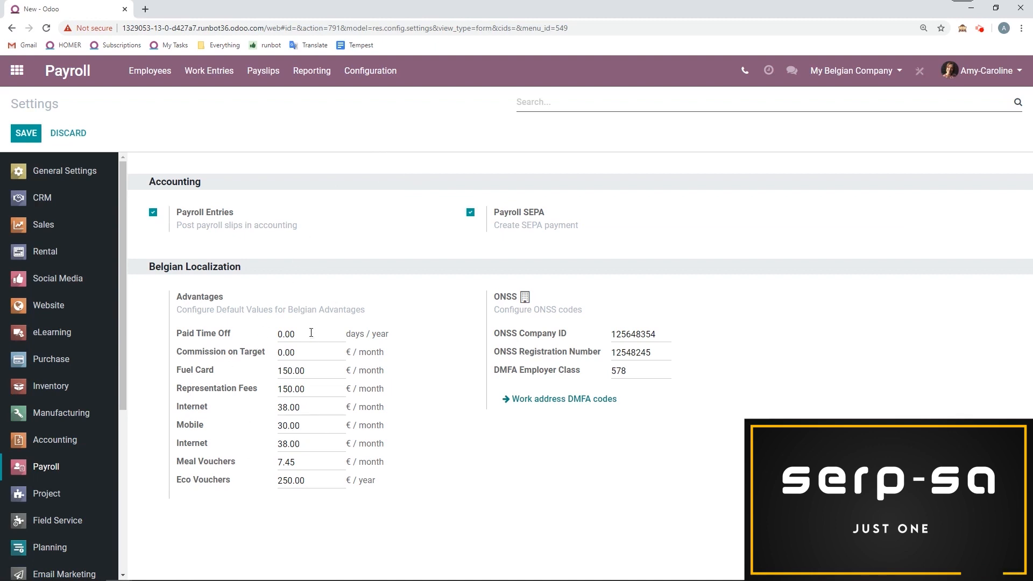
pyautogui.click(245, 331)
pyautogui.click(240, 334)
# Open the Basic Salary rule of the Regular Pay structure for editing and examine its conditions and computation
pyautogui.click(376, 80)
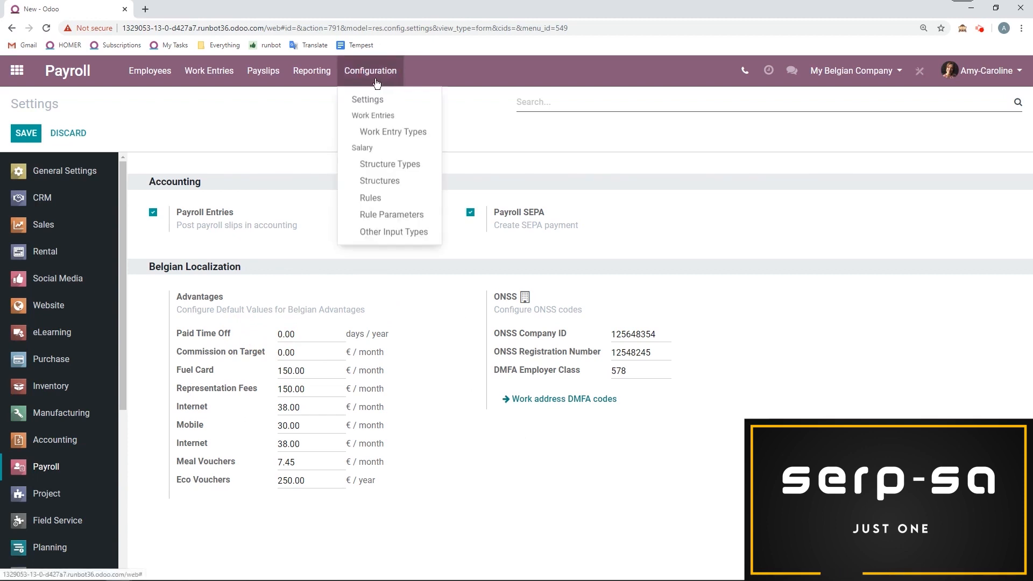
pyautogui.click(382, 199)
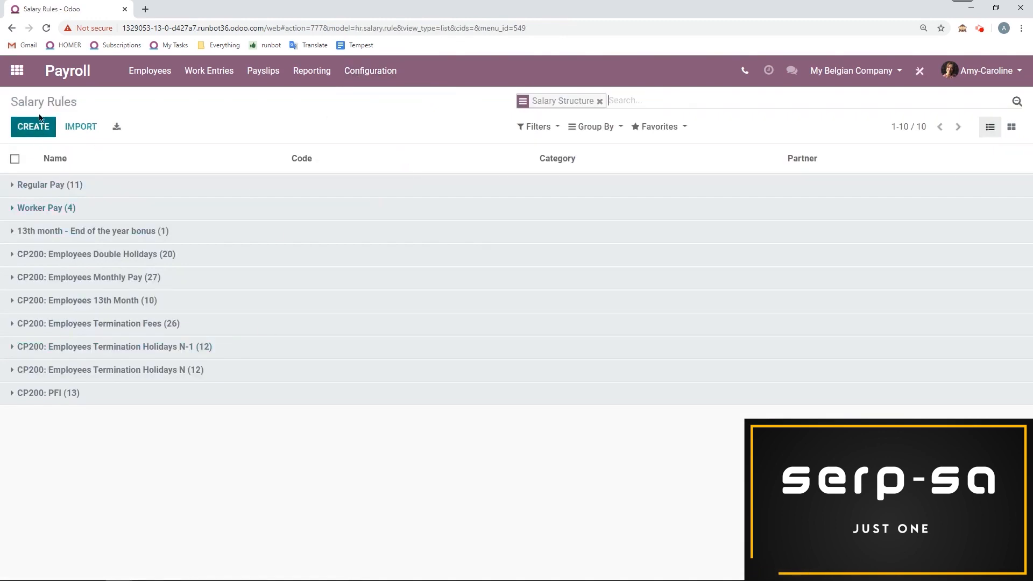
pyautogui.click(75, 184)
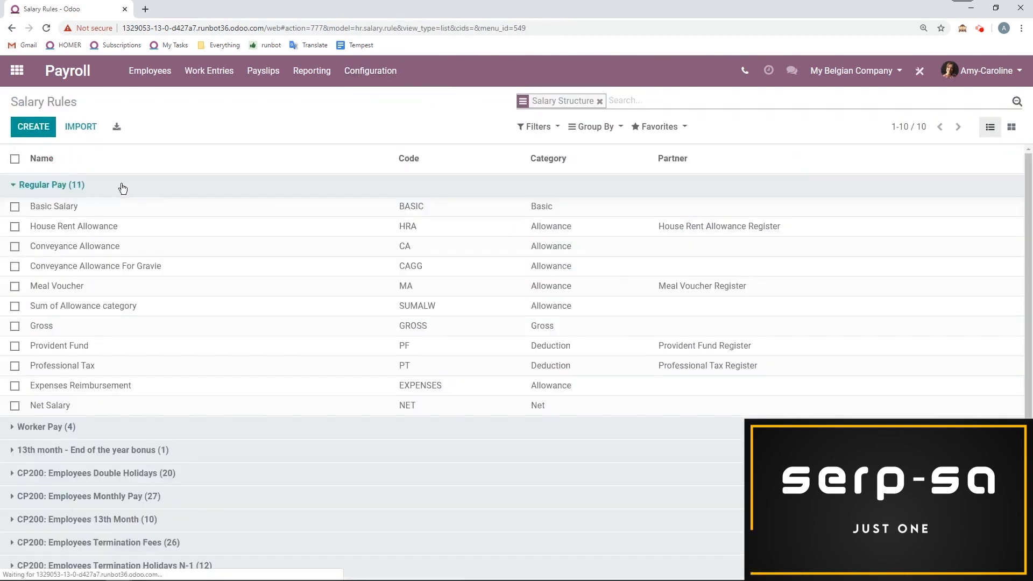
pyautogui.click(119, 209)
pyautogui.click(25, 128)
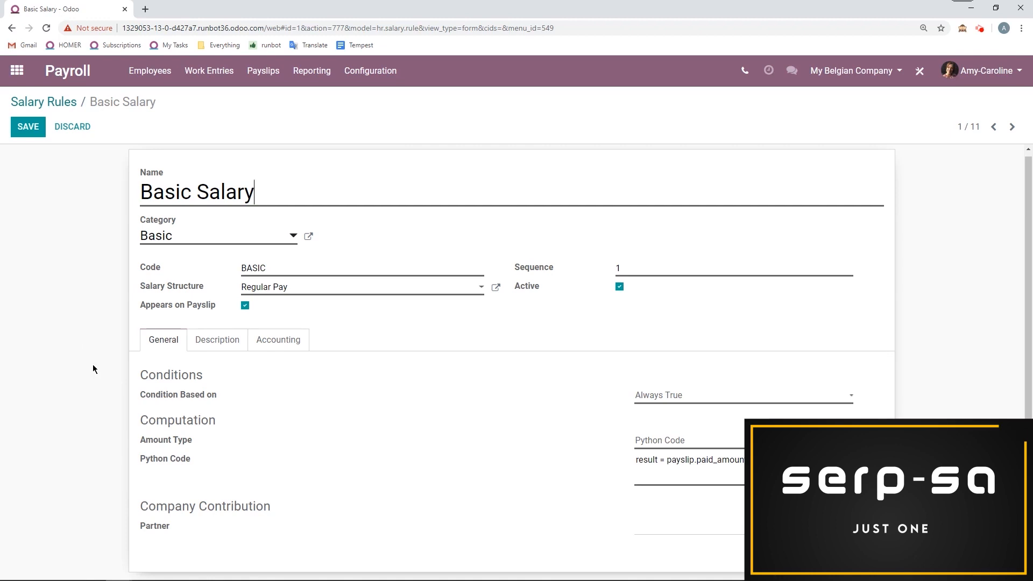
# Check the Basic Salary rule's description and accounting accounts, and discard the edit
pyautogui.click(226, 347)
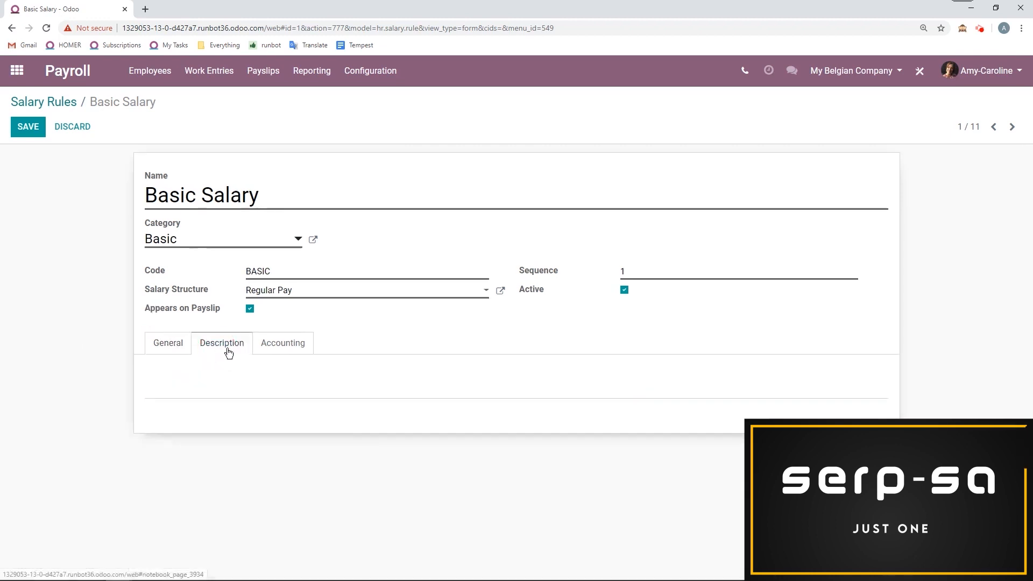
pyautogui.click(240, 383)
pyautogui.click(305, 356)
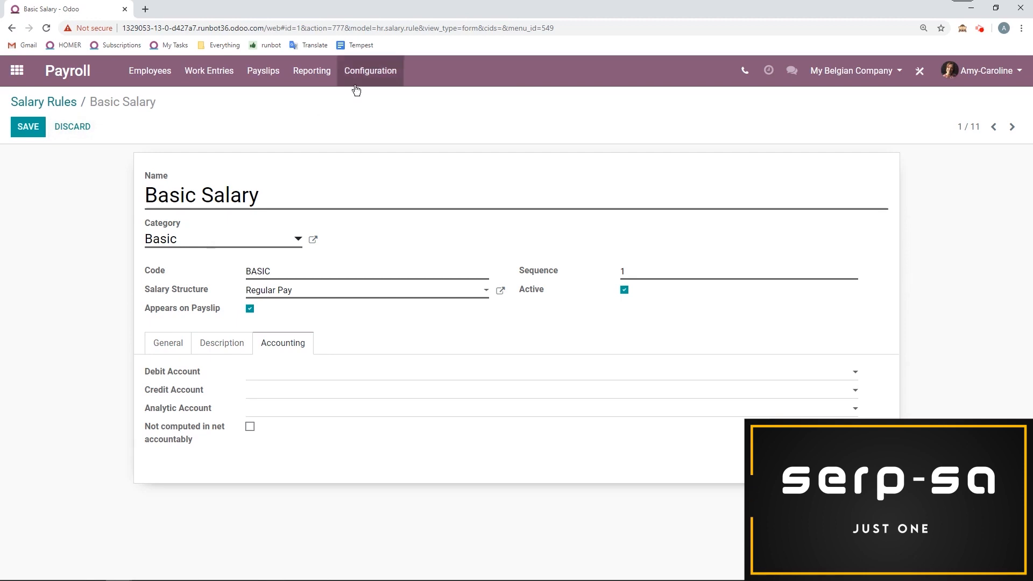
pyautogui.click(78, 129)
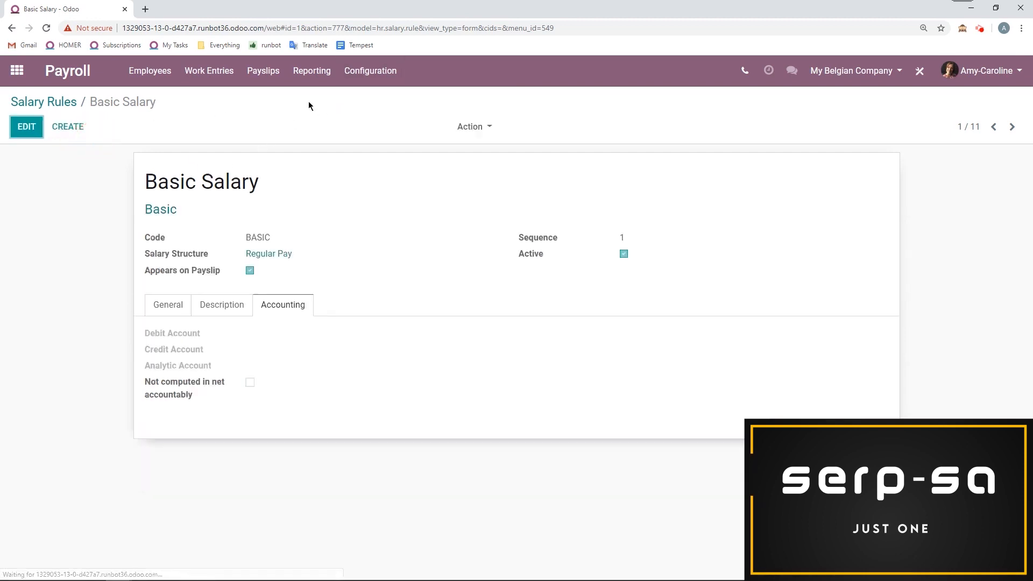
# Open the Payroll Analysis report and set the graph's measure to Gross Wage
pyautogui.click(317, 76)
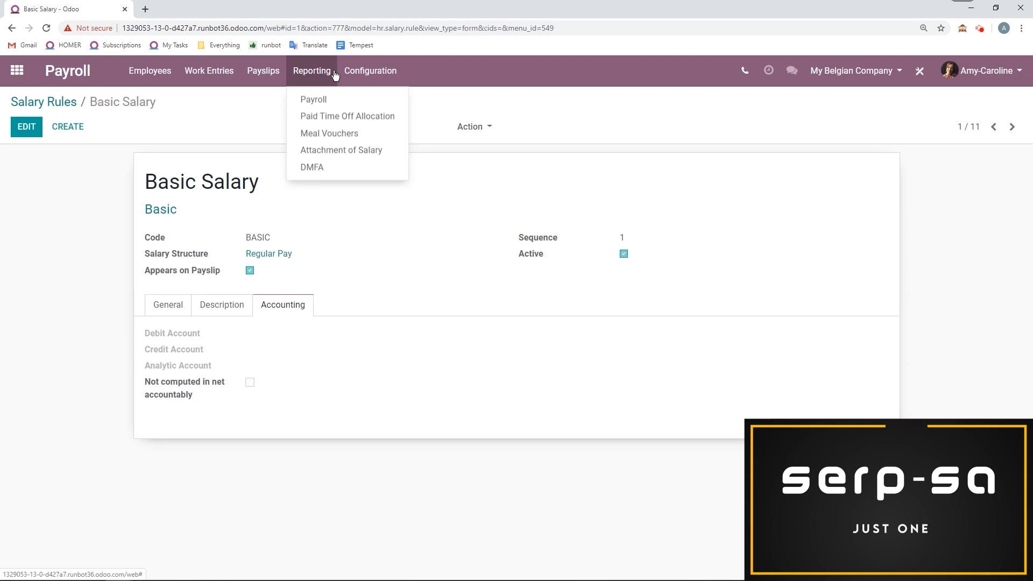
pyautogui.click(309, 99)
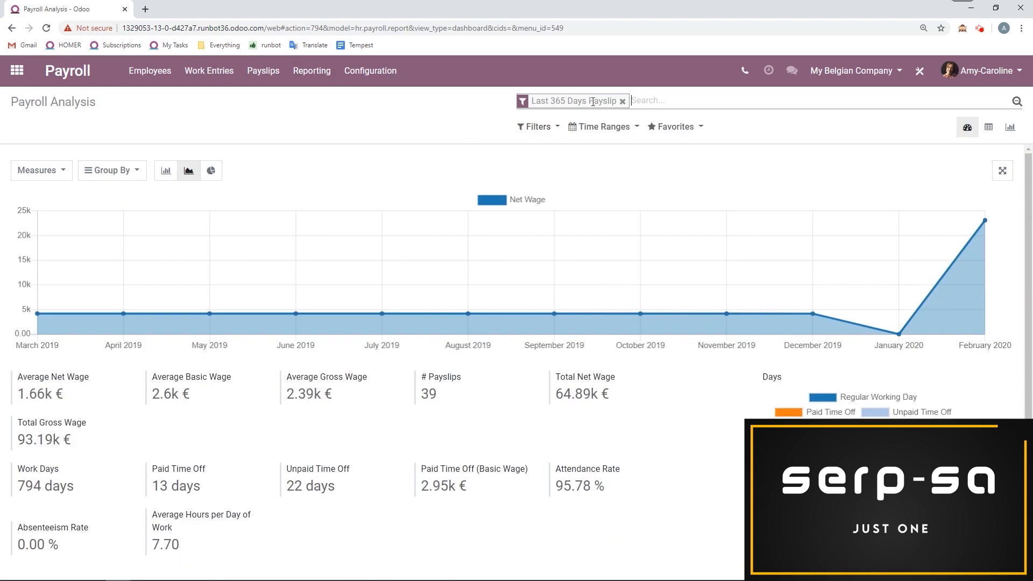
pyautogui.click(39, 170)
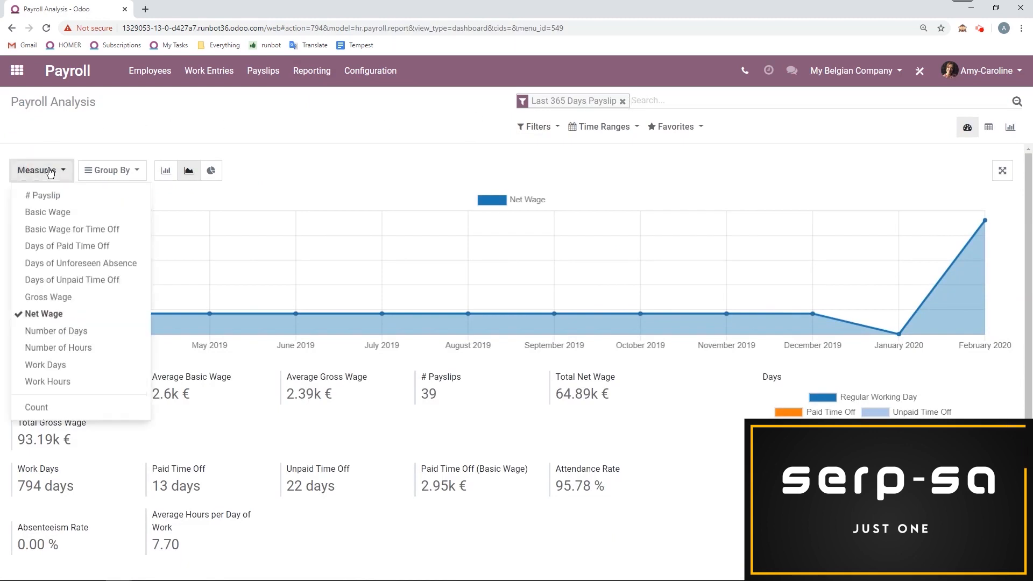
pyautogui.click(107, 171)
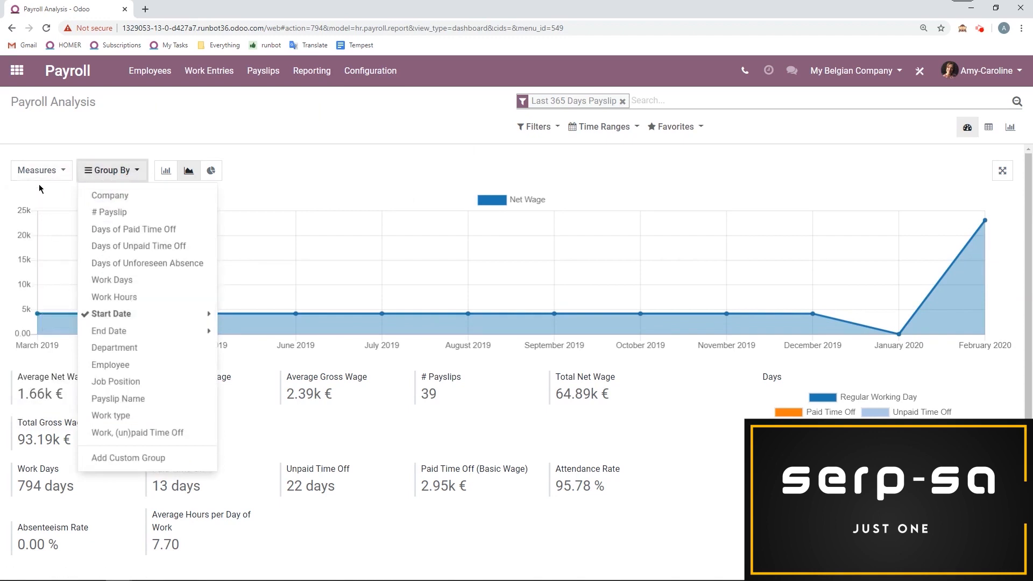
pyautogui.click(61, 172)
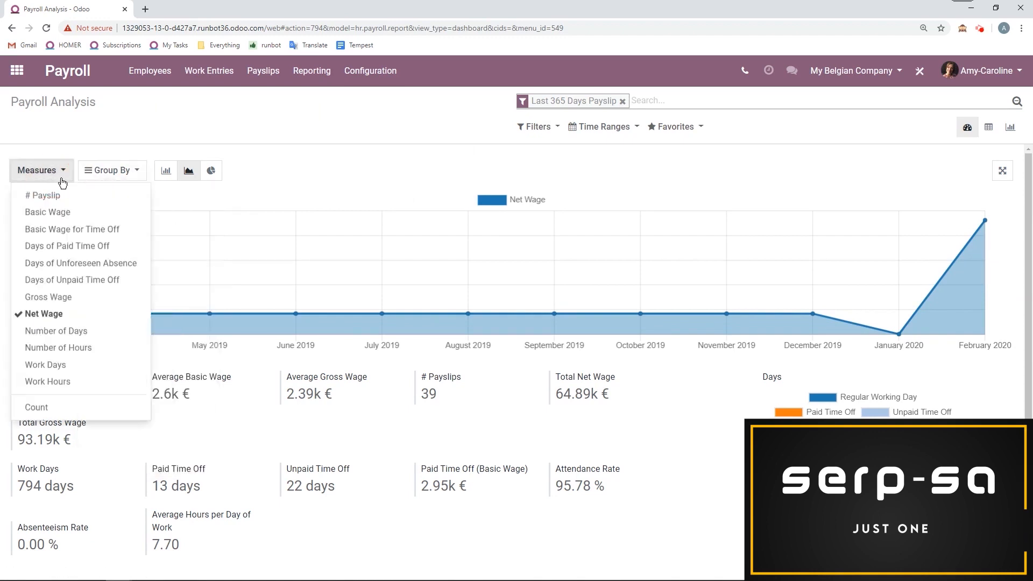
pyautogui.click(73, 297)
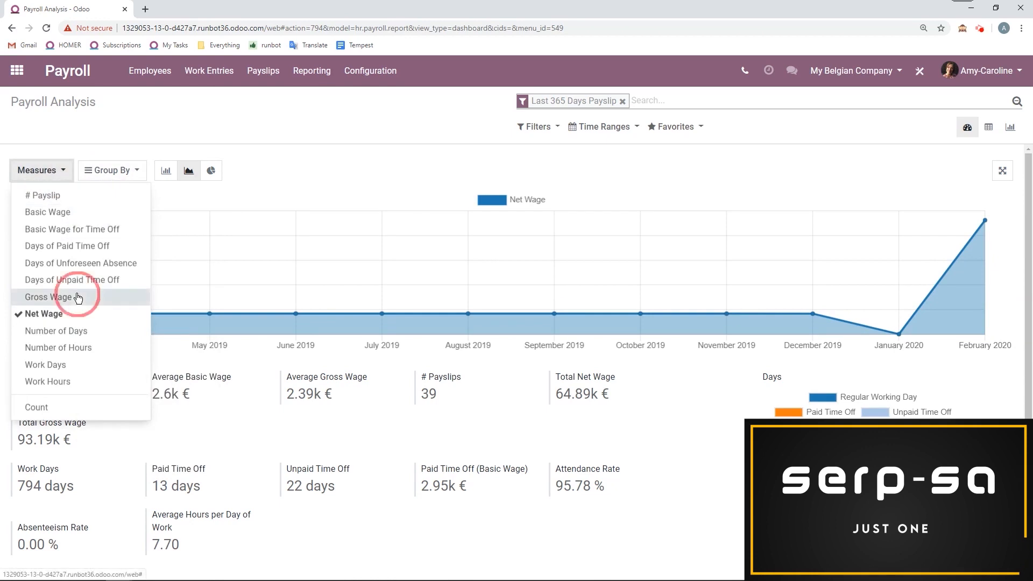
# Group the Gross Wage graph additionally by Work Days, Work Hours and Employee
pyautogui.click(132, 171)
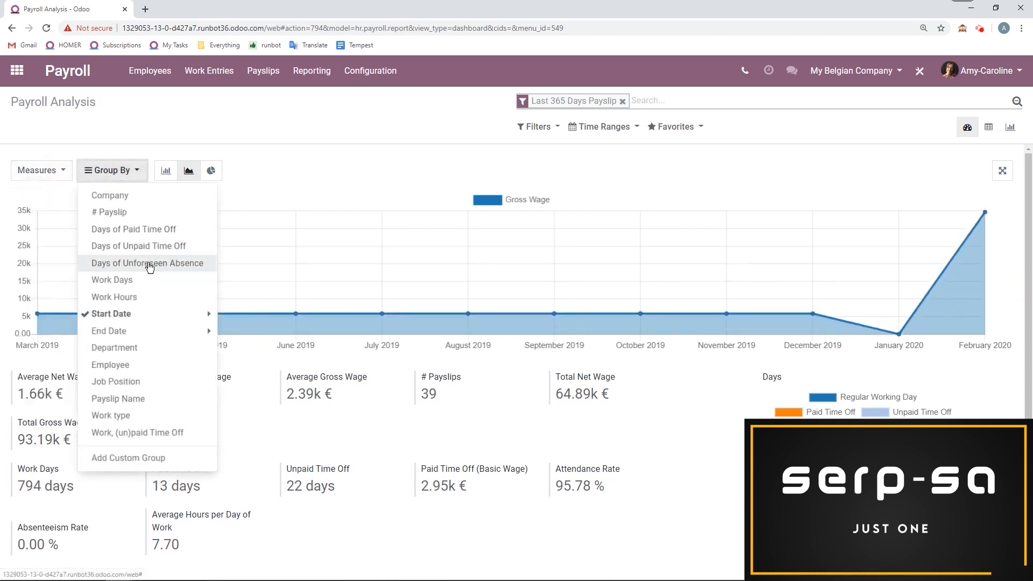
pyautogui.click(145, 282)
pyautogui.click(134, 297)
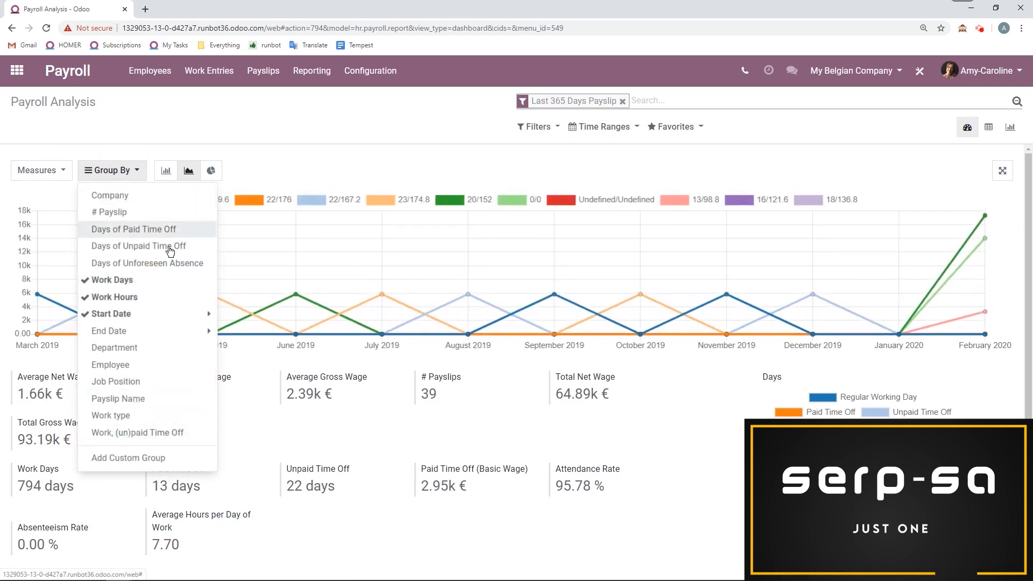
pyautogui.click(162, 365)
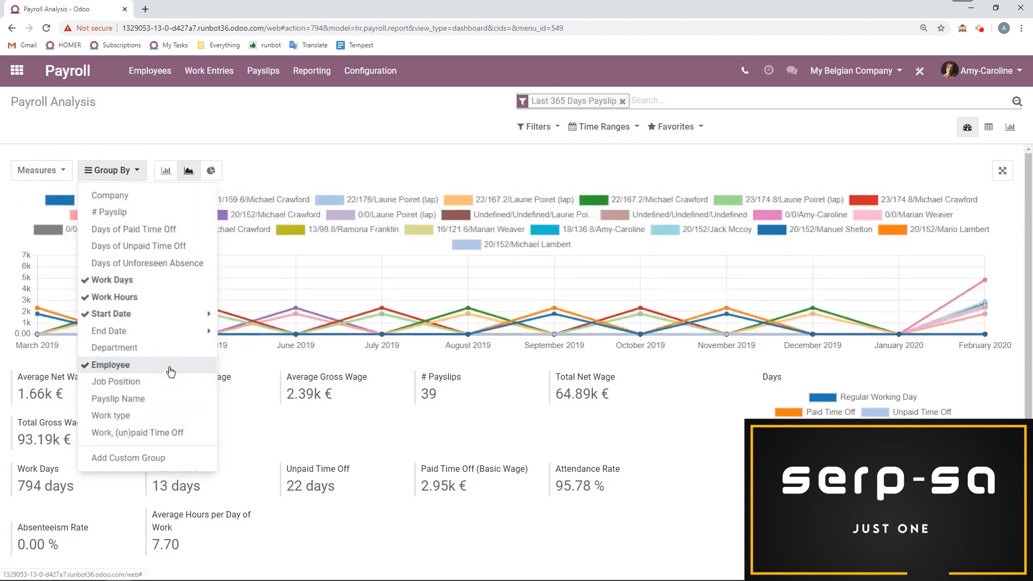
pyautogui.click(466, 151)
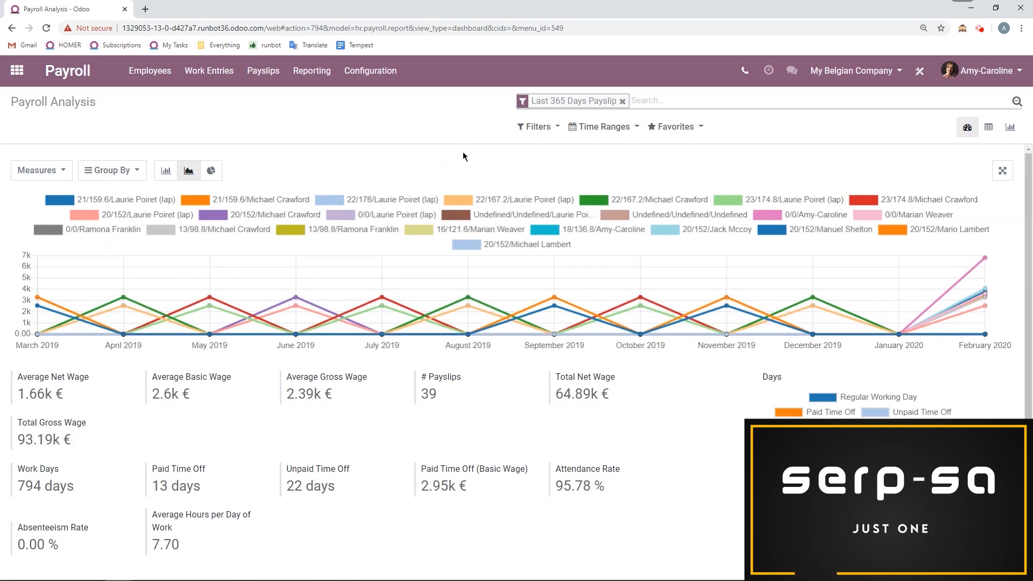
# Review the Payroll Analysis wage and attendance indicators, the days breakdown chart and the pivot table by department
pyautogui.scroll(-4, 549, 318)
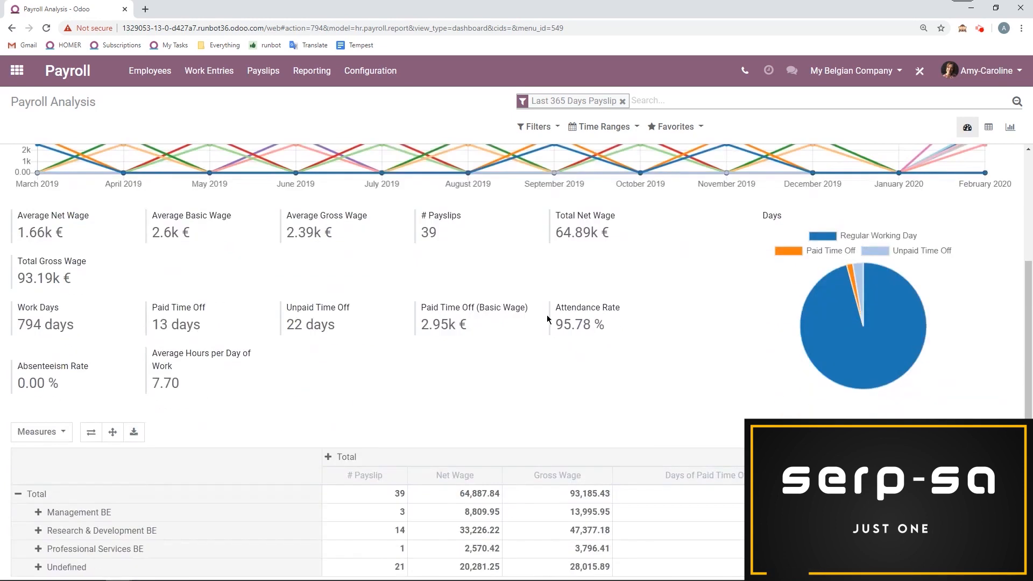
pyautogui.scroll(1, 619, 350)
pyautogui.scroll(-1, 651, 346)
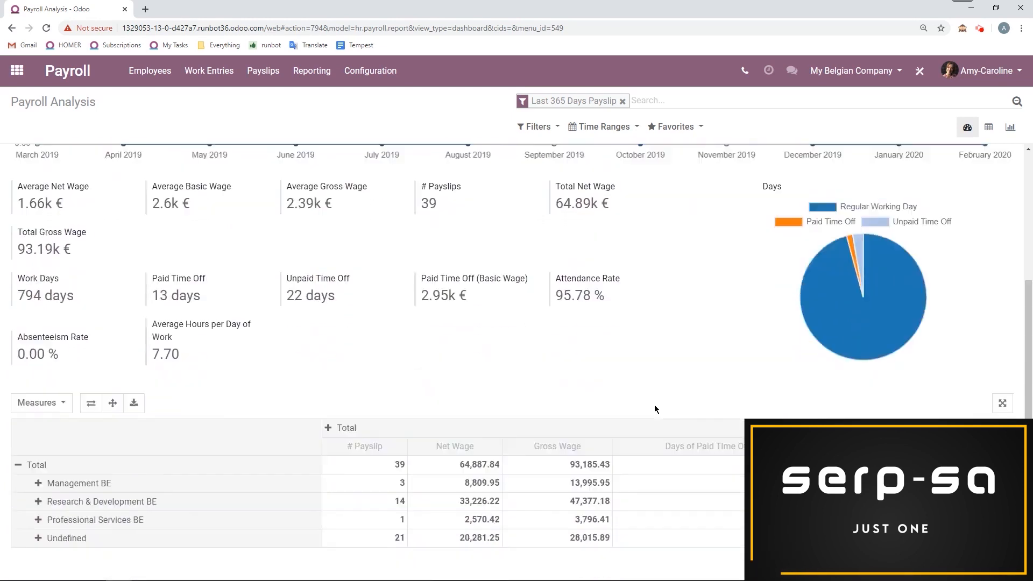
pyautogui.moveTo(895, 235)
pyautogui.scroll(4, 896, 235)
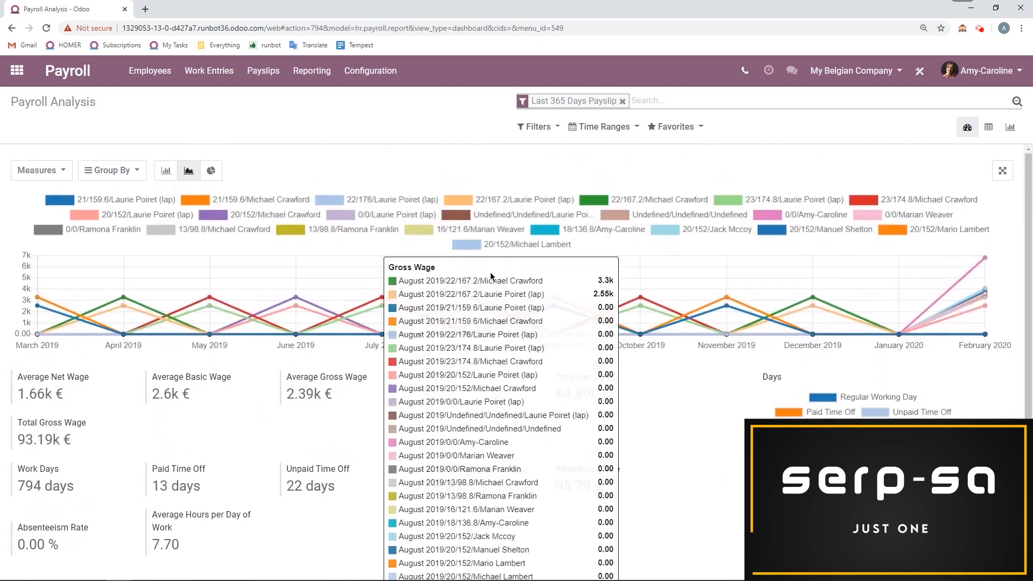
# Examine the report's time range, favorites and filter options, and open the custom filter option
pyautogui.click(604, 128)
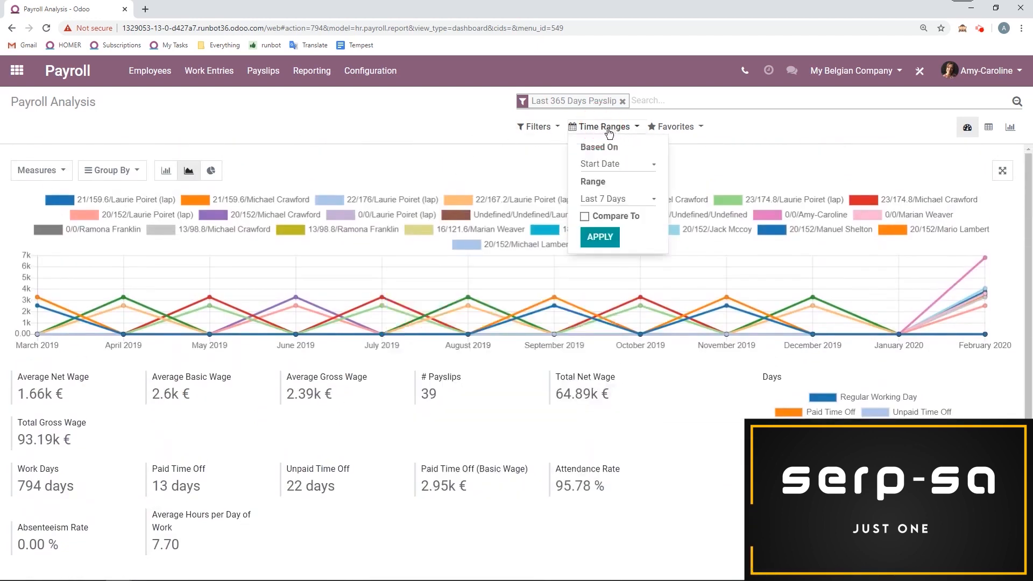
pyautogui.click(620, 131)
pyautogui.click(675, 128)
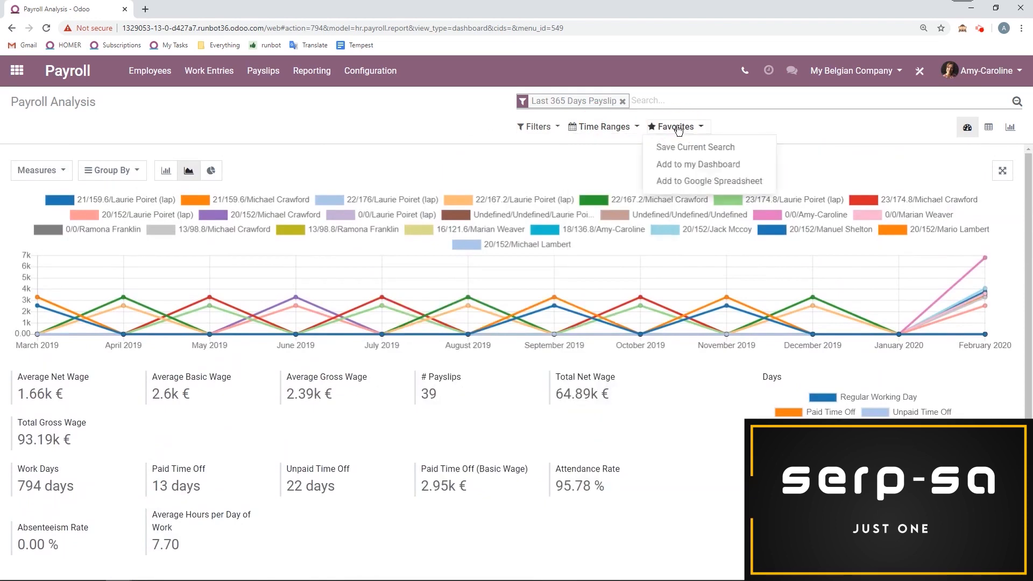
pyautogui.click(673, 128)
pyautogui.click(535, 129)
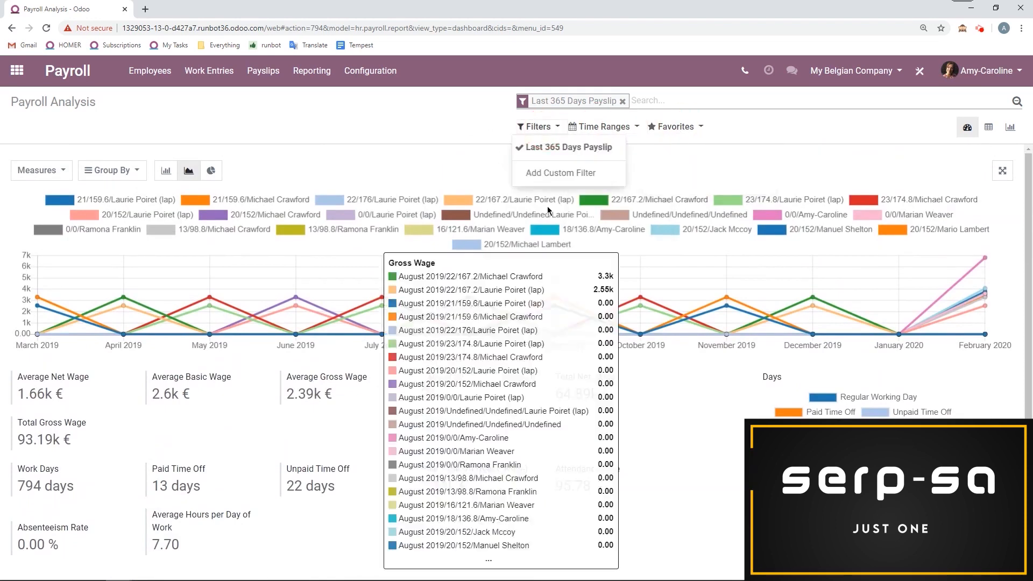
pyautogui.click(554, 172)
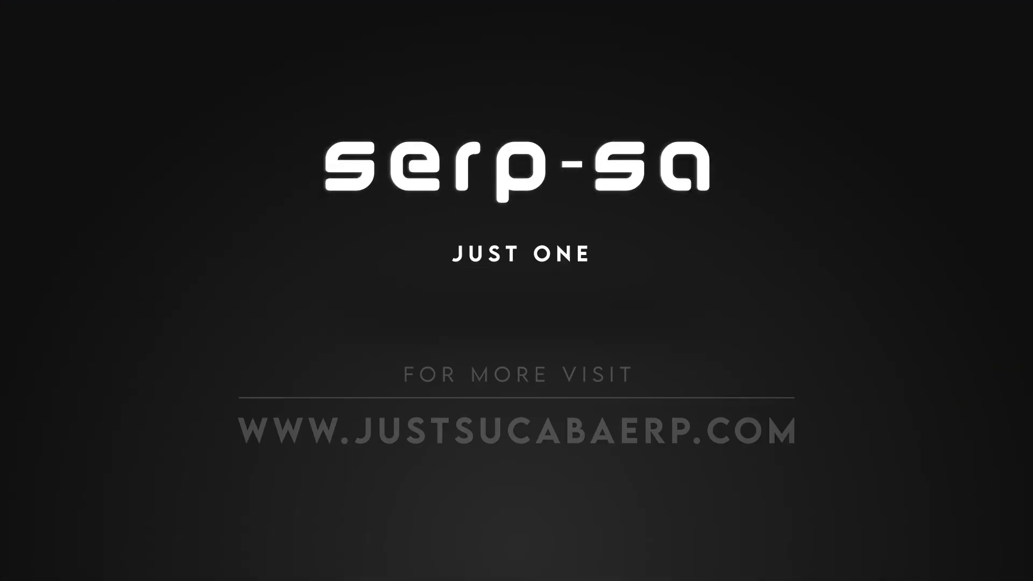